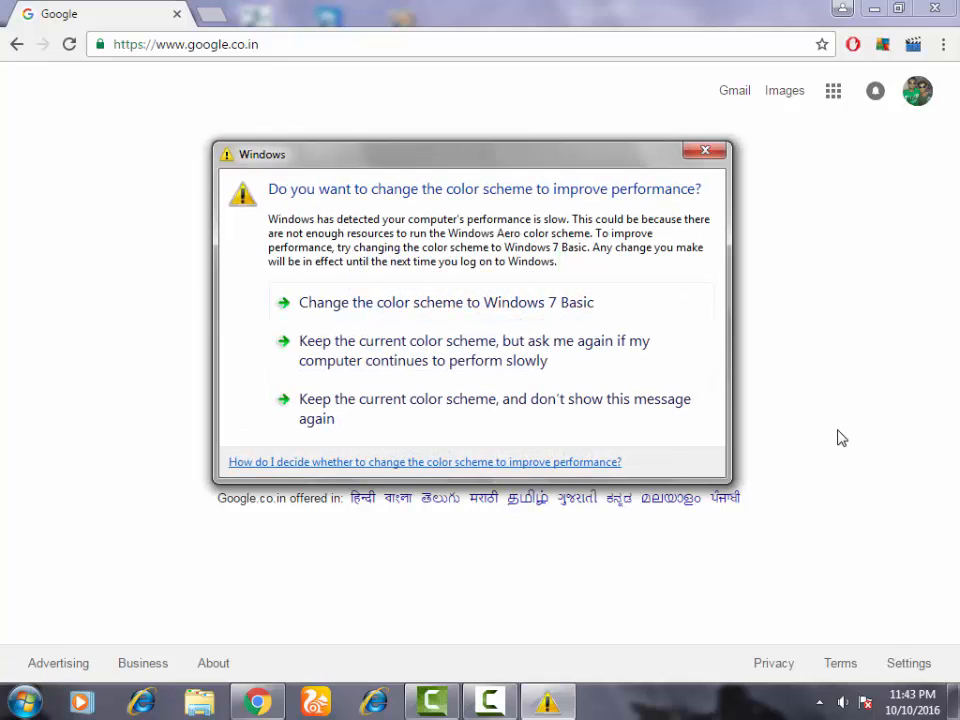
Dismiss the Windows color-scheme prompt and navigate the browser to the router address 192.168.1.1
click(704, 154)
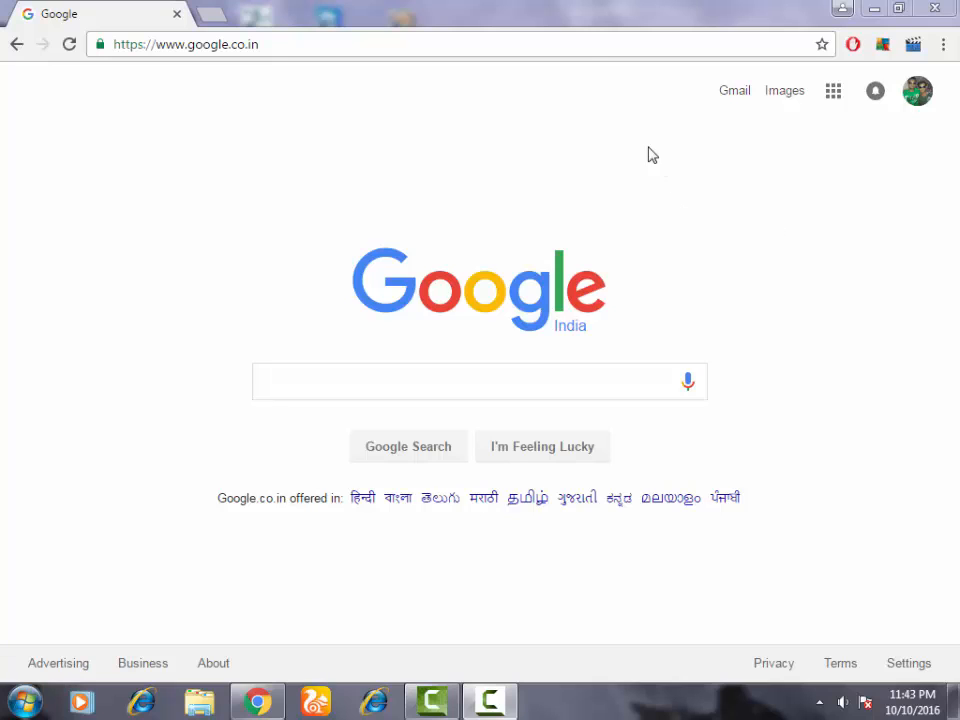
click(586, 34)
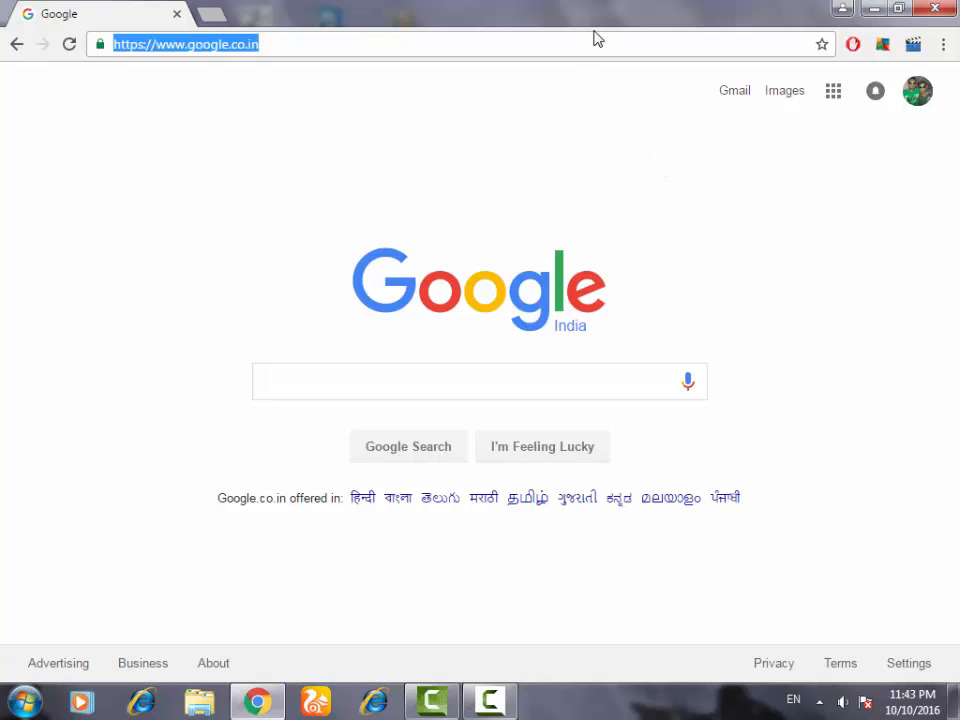
click(413, 388)
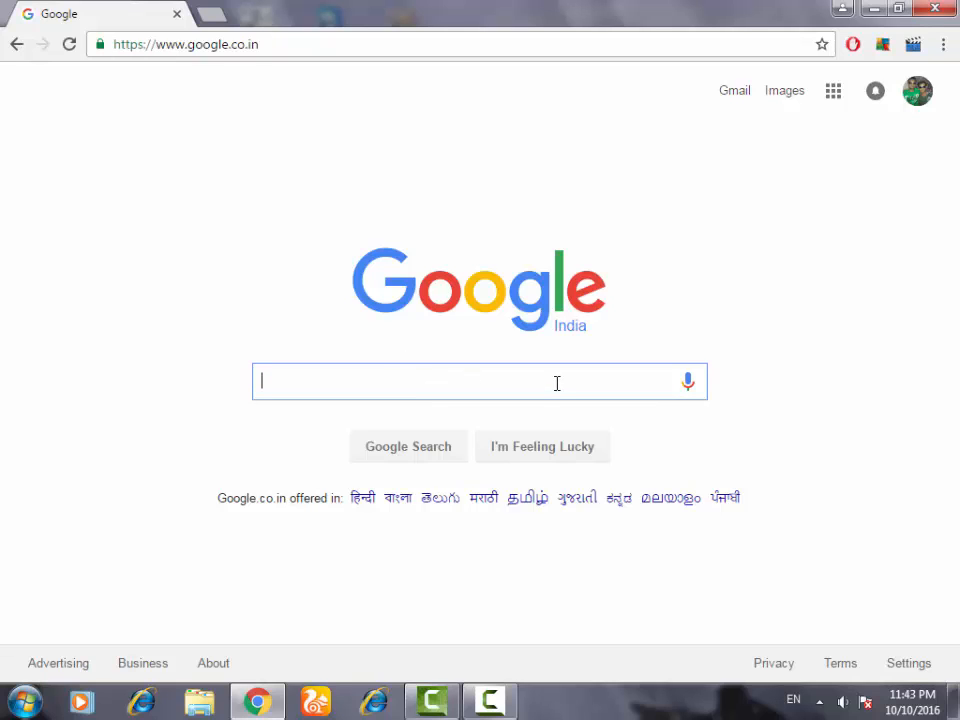
drag(313, 42, 11, 62)
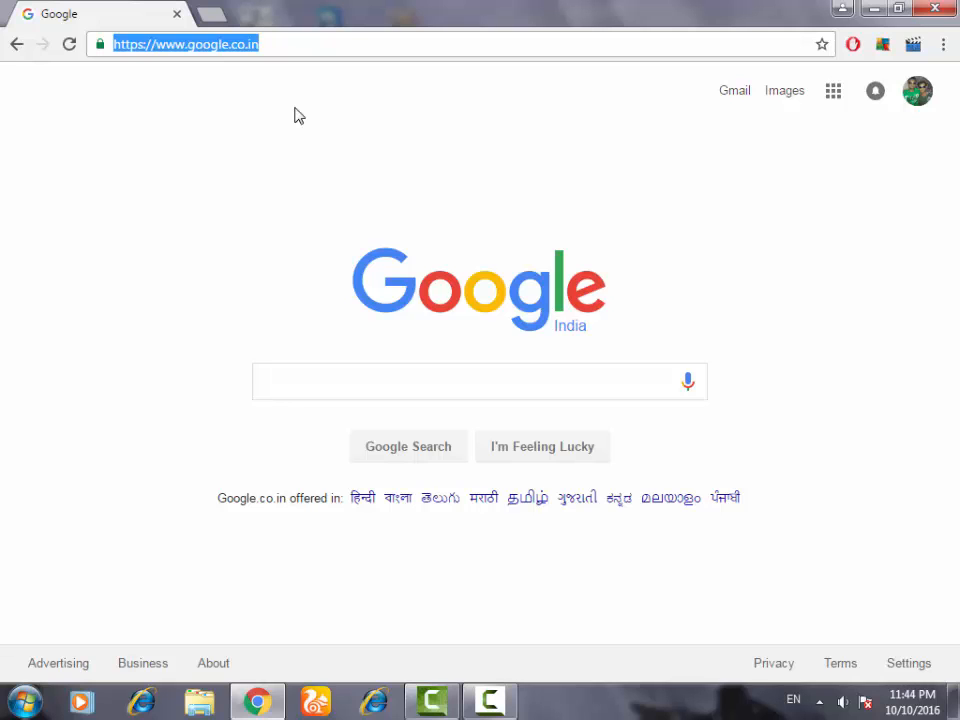
text(192.)
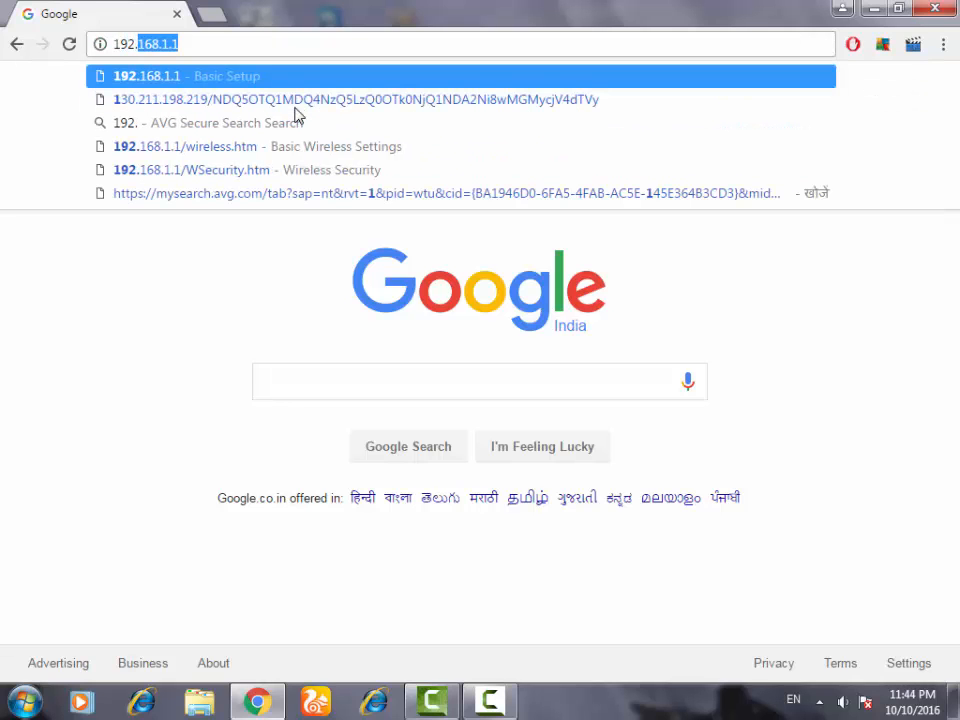
text(168.1.)
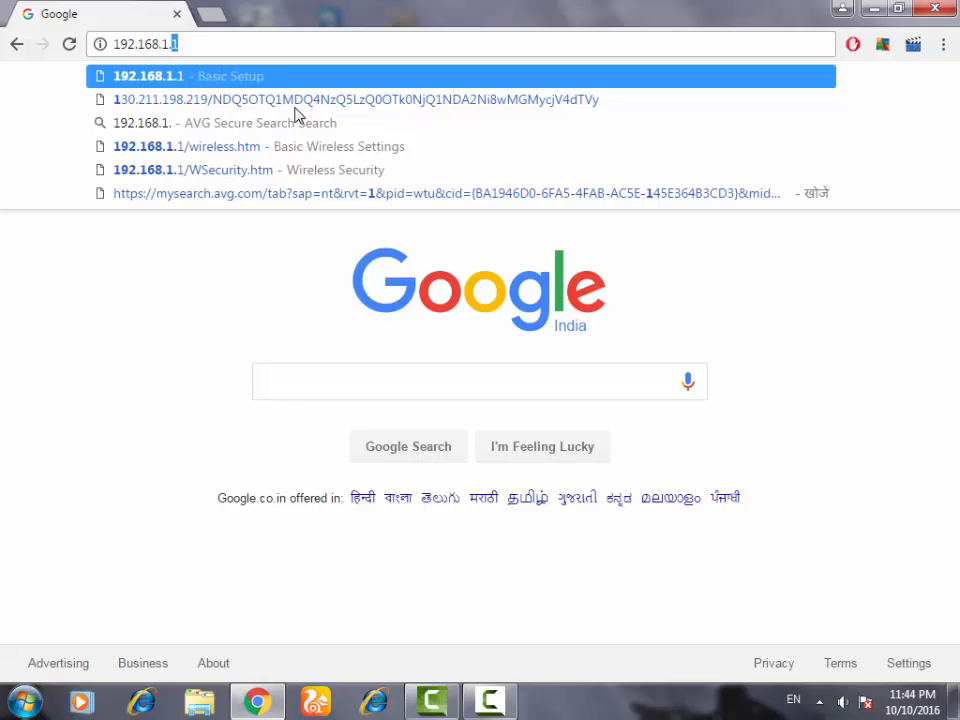
text(1)
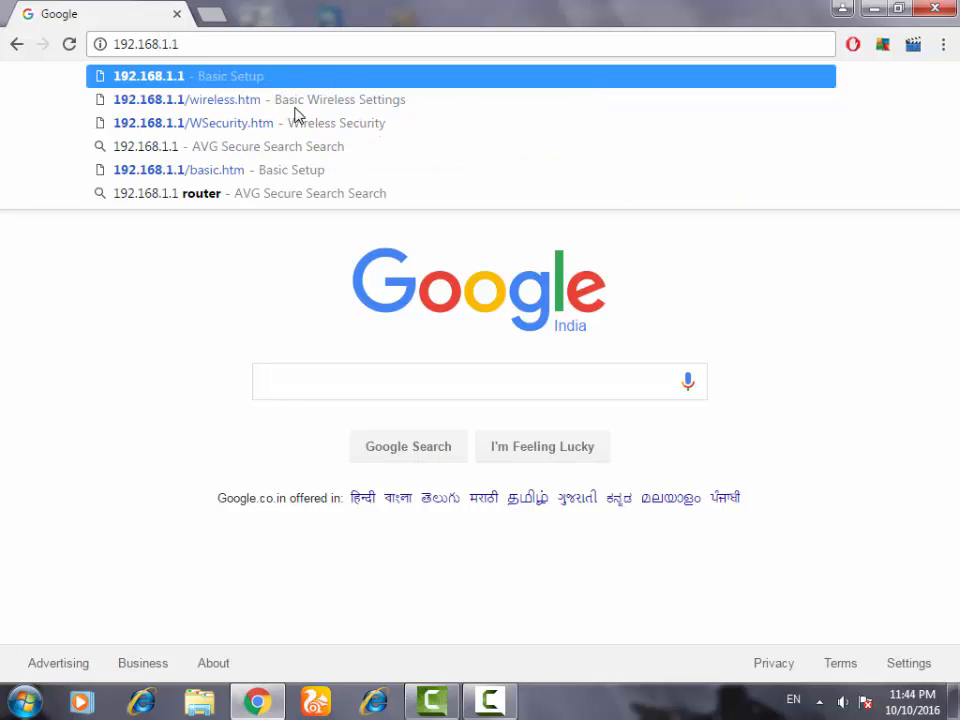
key(Return)
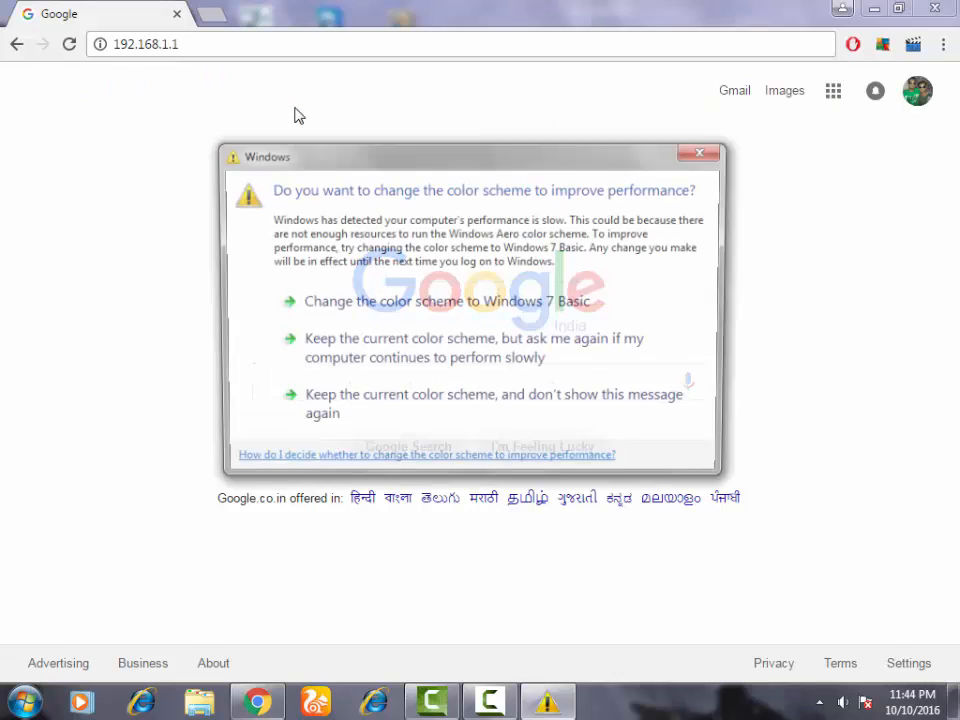
Dismiss the color-scheme prompt again and log in to the router with user name admin and the router password
click(704, 151)
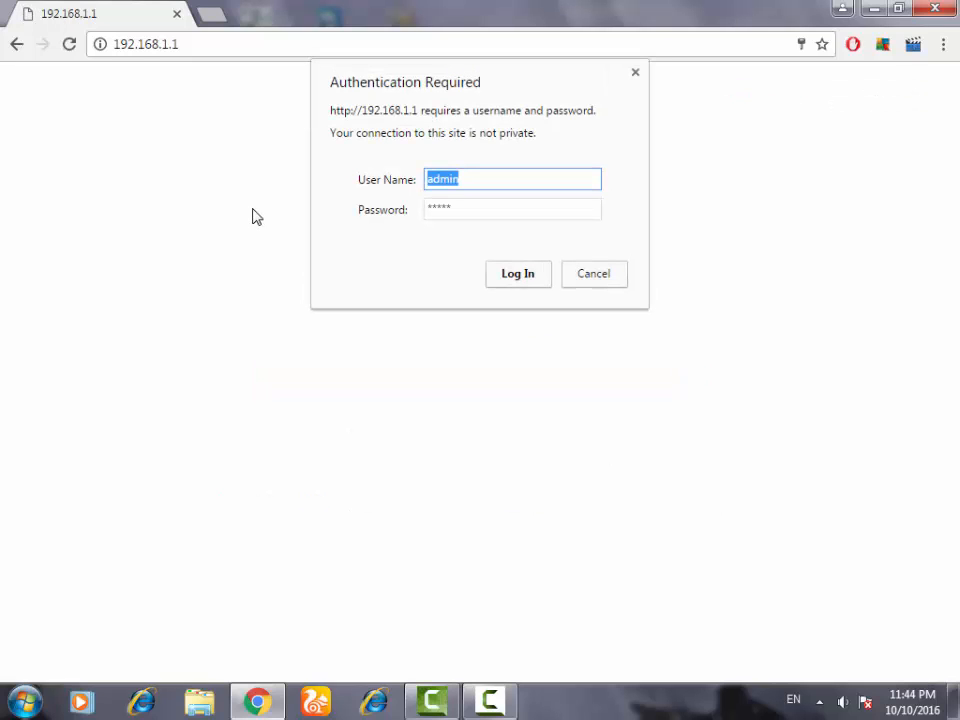
click(467, 171)
key(Tab)
key(BackSpace)
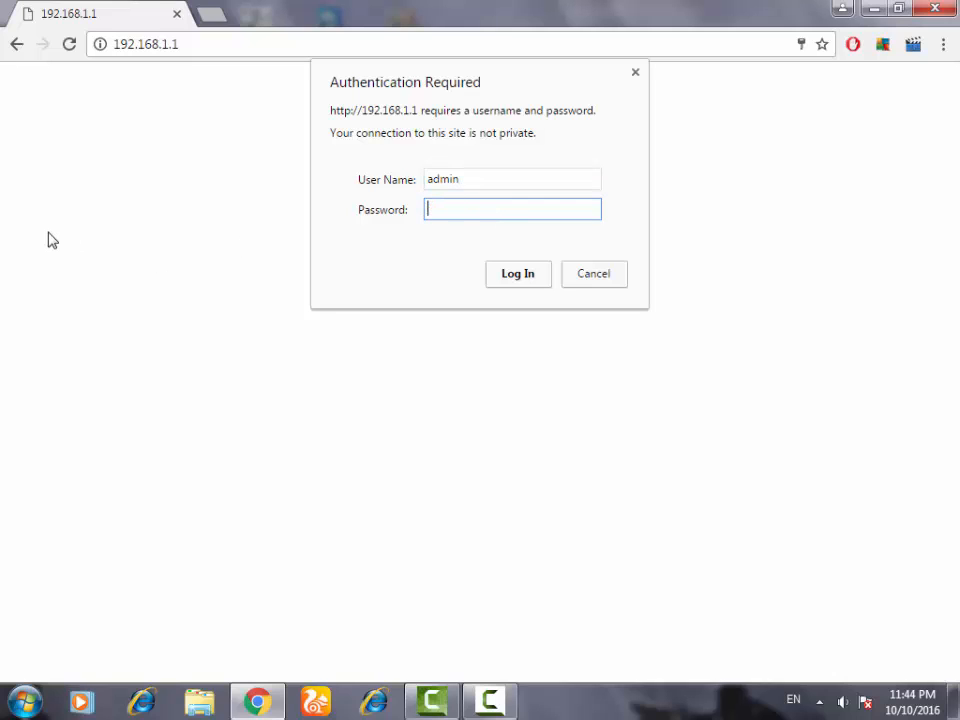
text(admin)
key(Return)
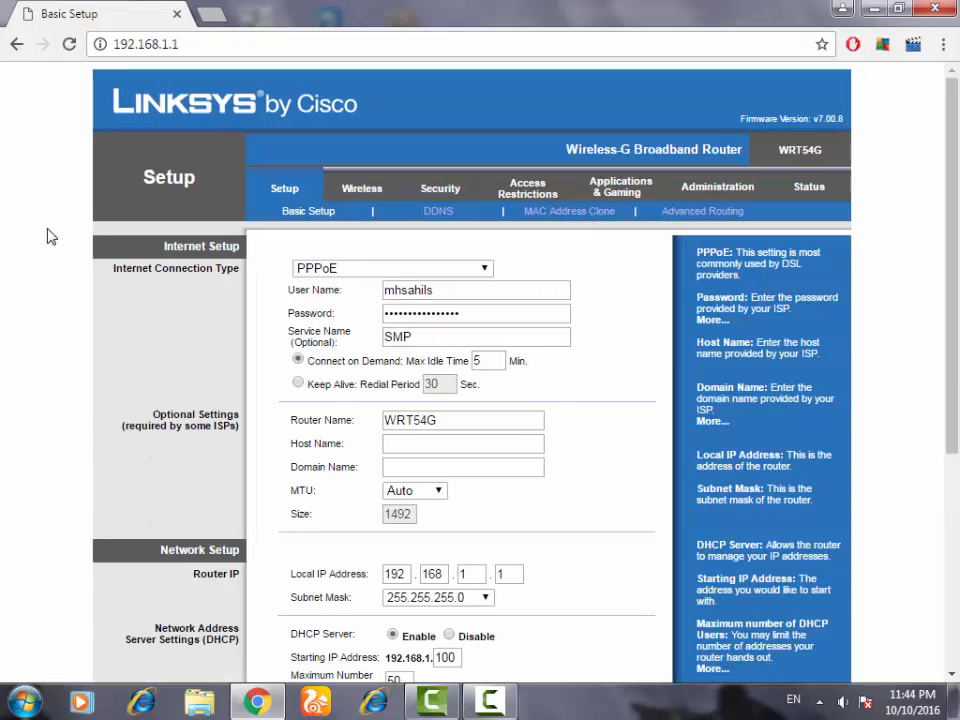
Open the router's Wireless Security settings and inspect the WPA shared key
click(362, 188)
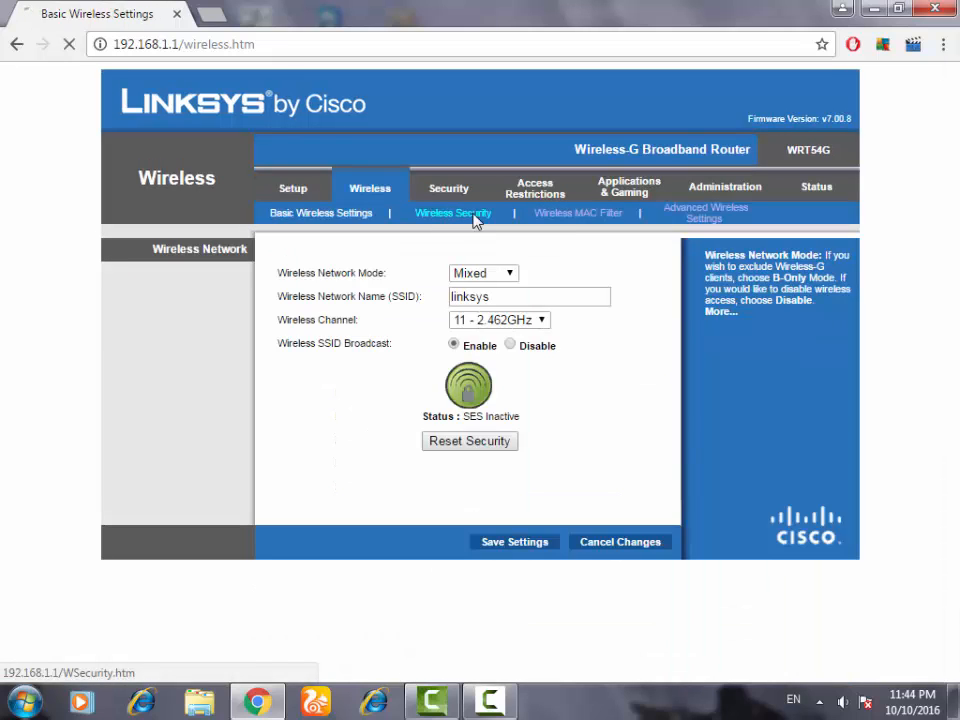
click(476, 220)
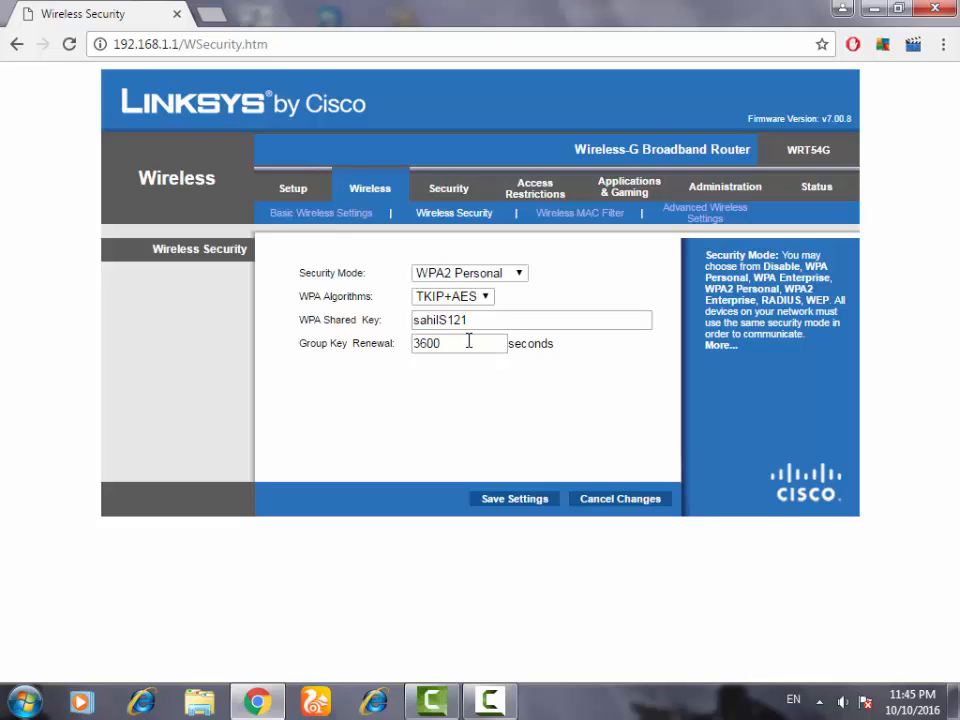
drag(482, 322, 332, 298)
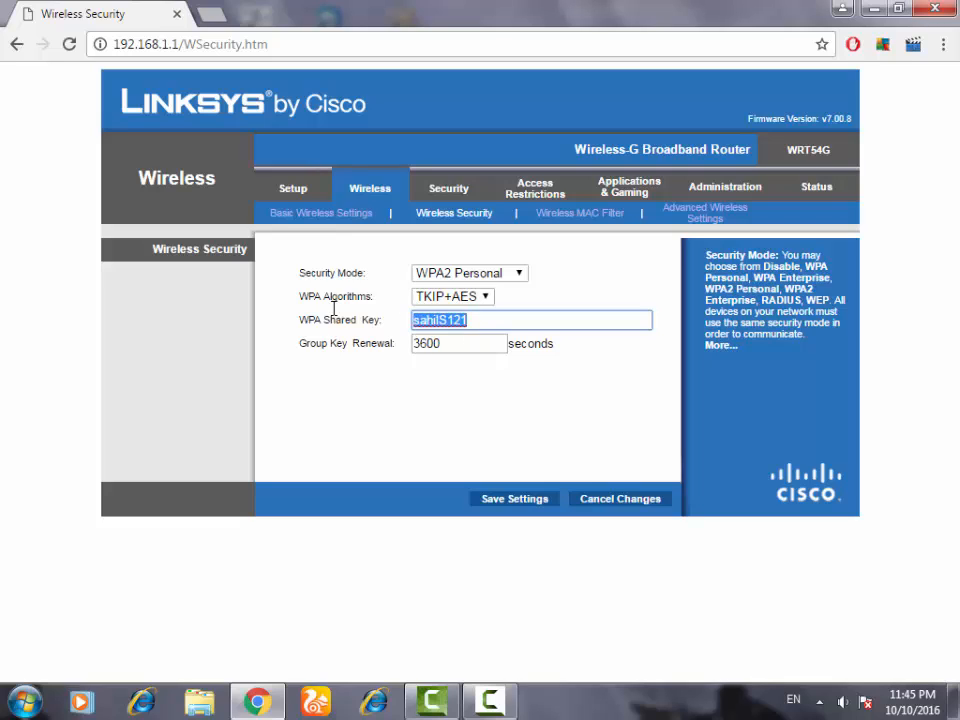
click(394, 252)
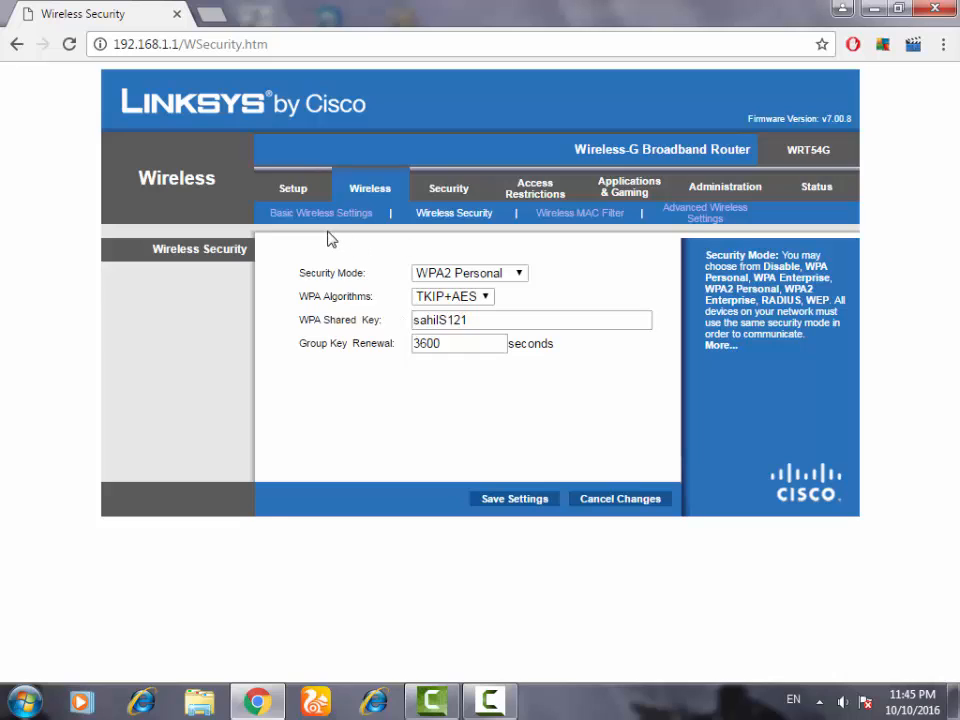
Return to Basic Setup and review the PPPoE internet connection fields
click(706, 151)
click(298, 189)
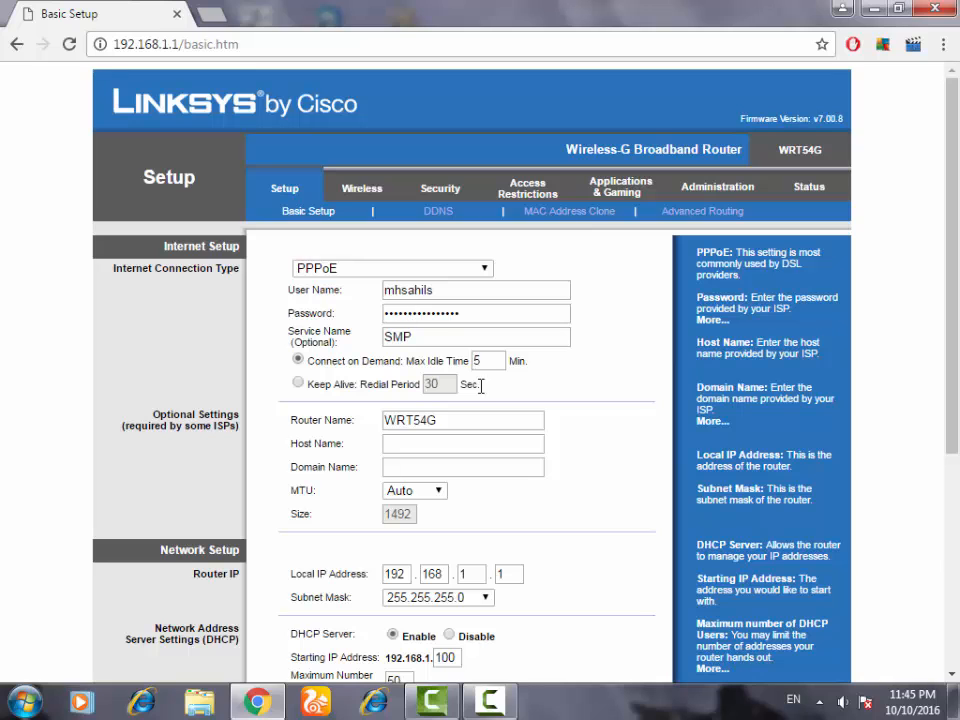
scroll(874, 304, down, 2)
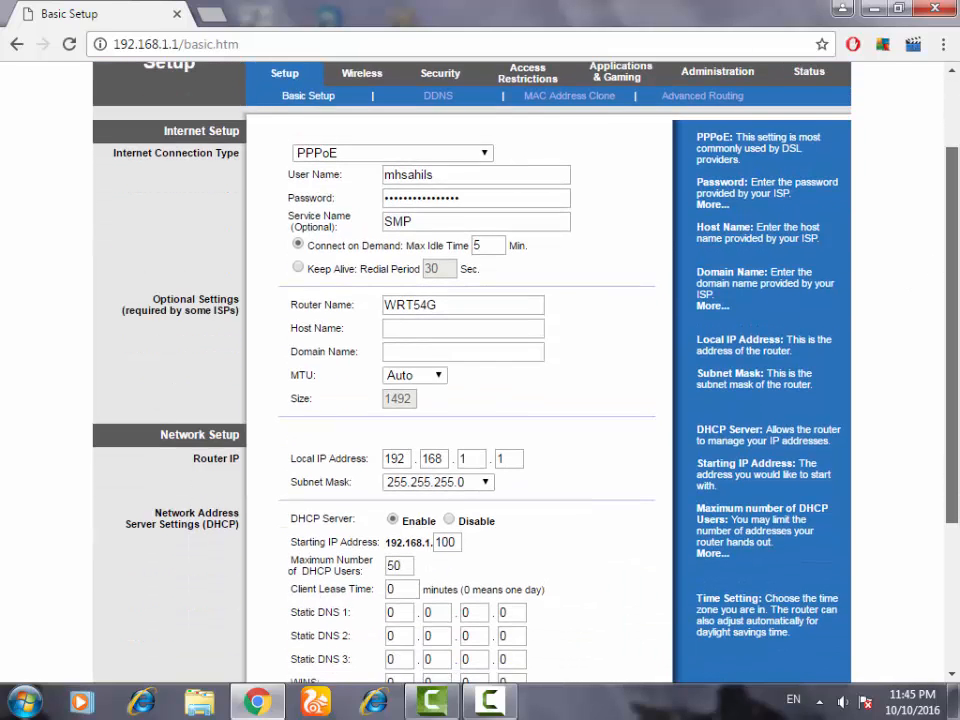
scroll(447, 258, up, 2)
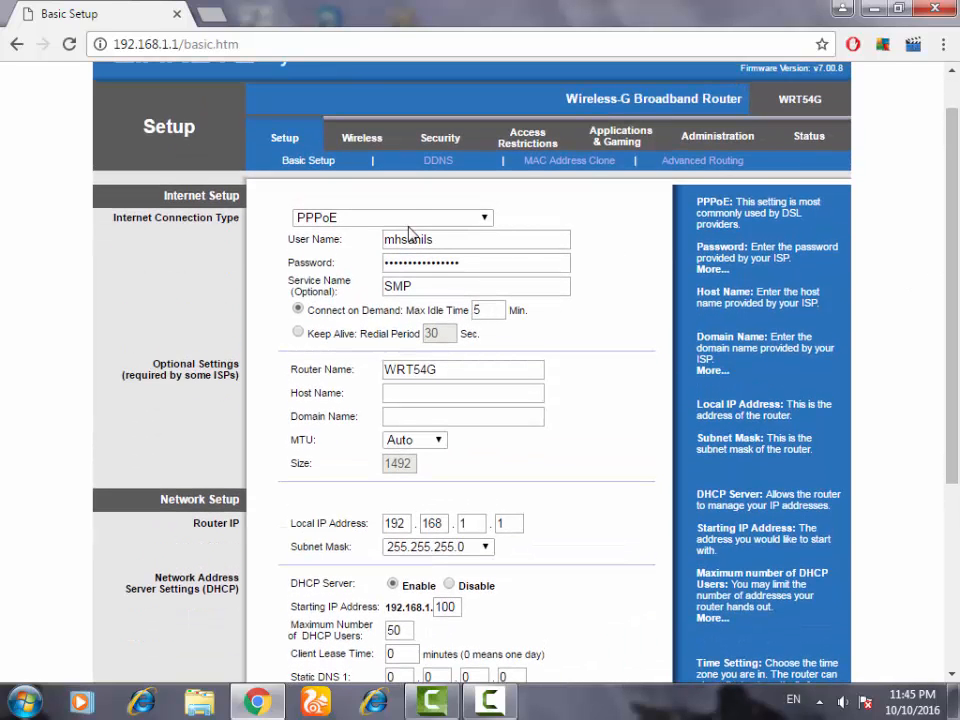
click(450, 239)
click(480, 261)
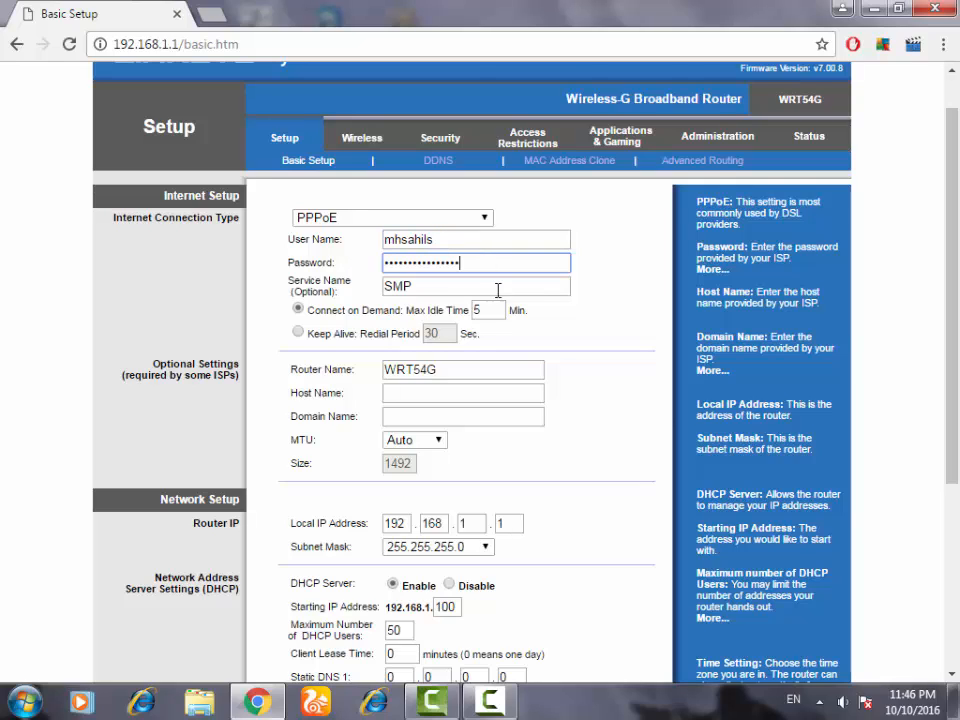
click(497, 288)
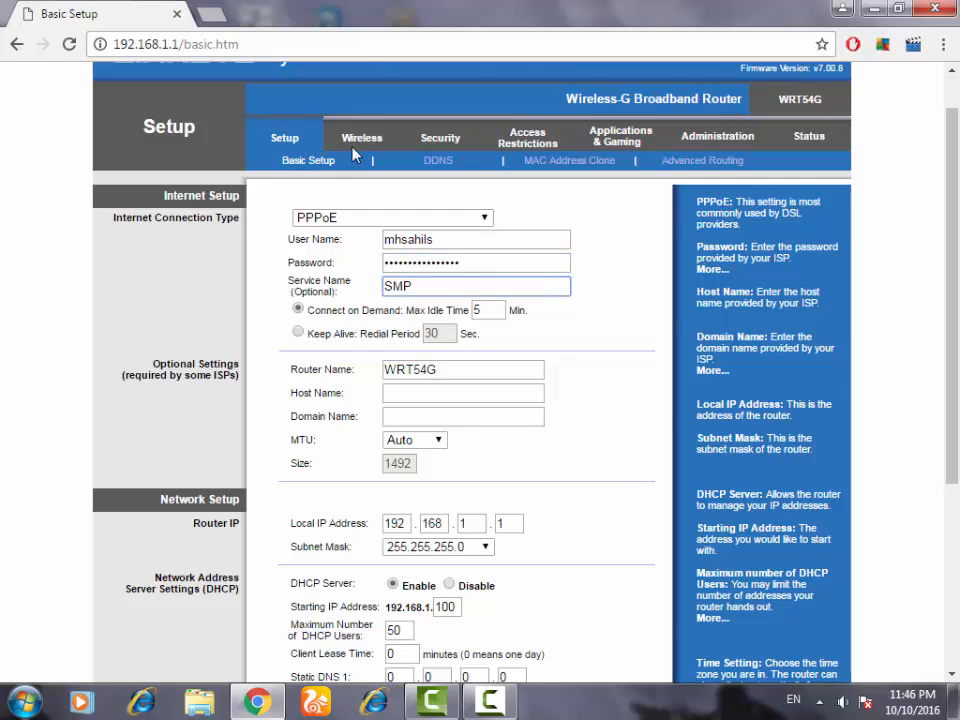
click(299, 162)
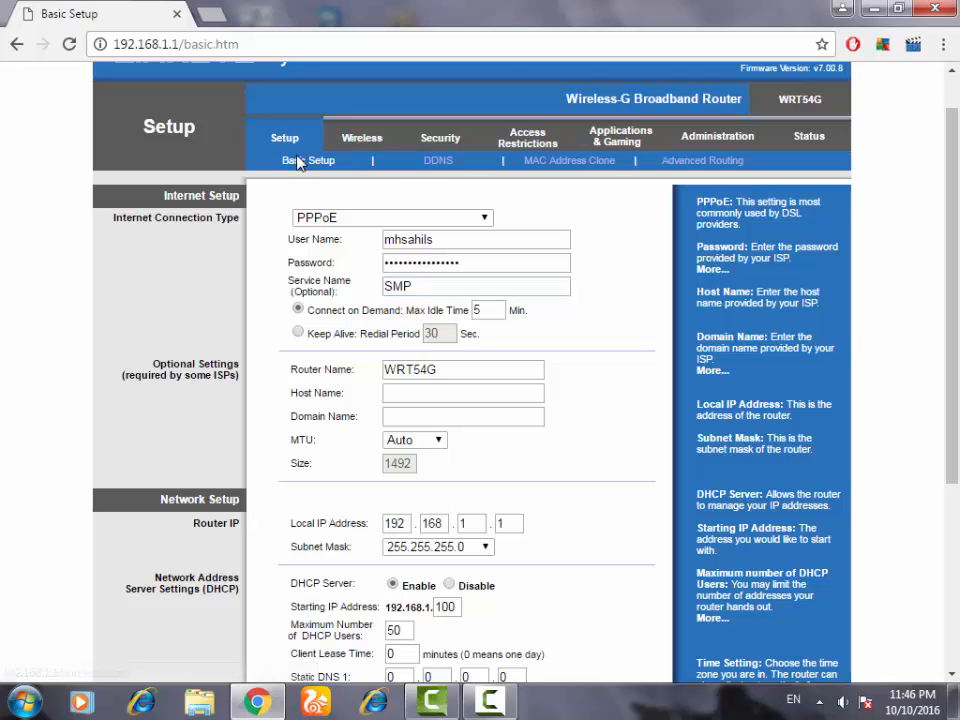
Open Basic Wireless Settings and examine the wireless network name (SSID)
click(362, 137)
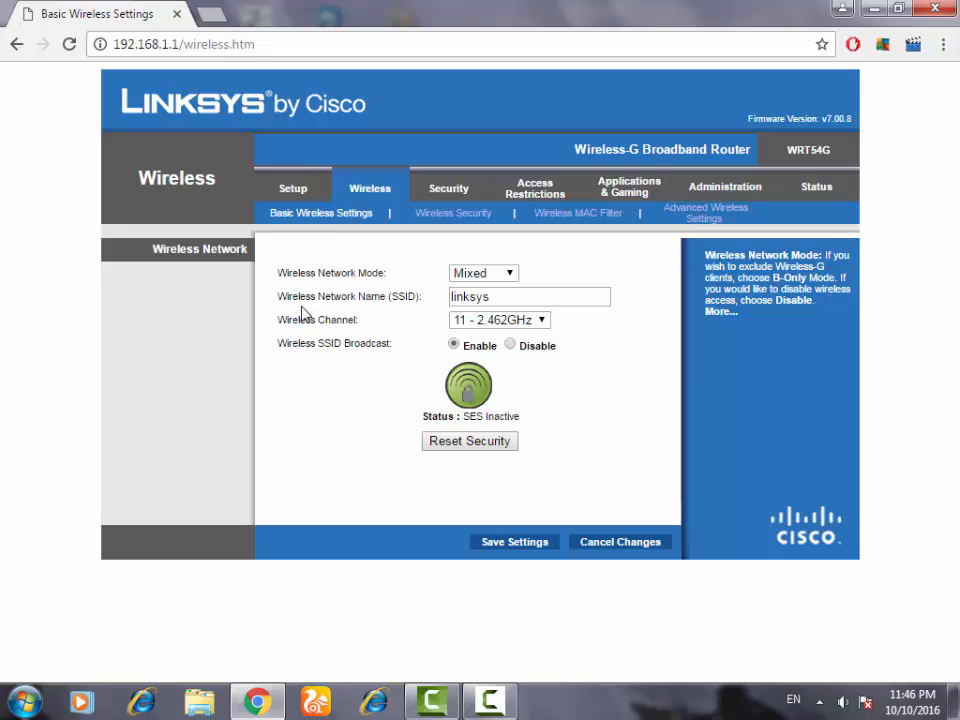
drag(286, 298, 424, 304)
click(506, 300)
Check the computer's current wireless connection details from the system tray network list
click(820, 701)
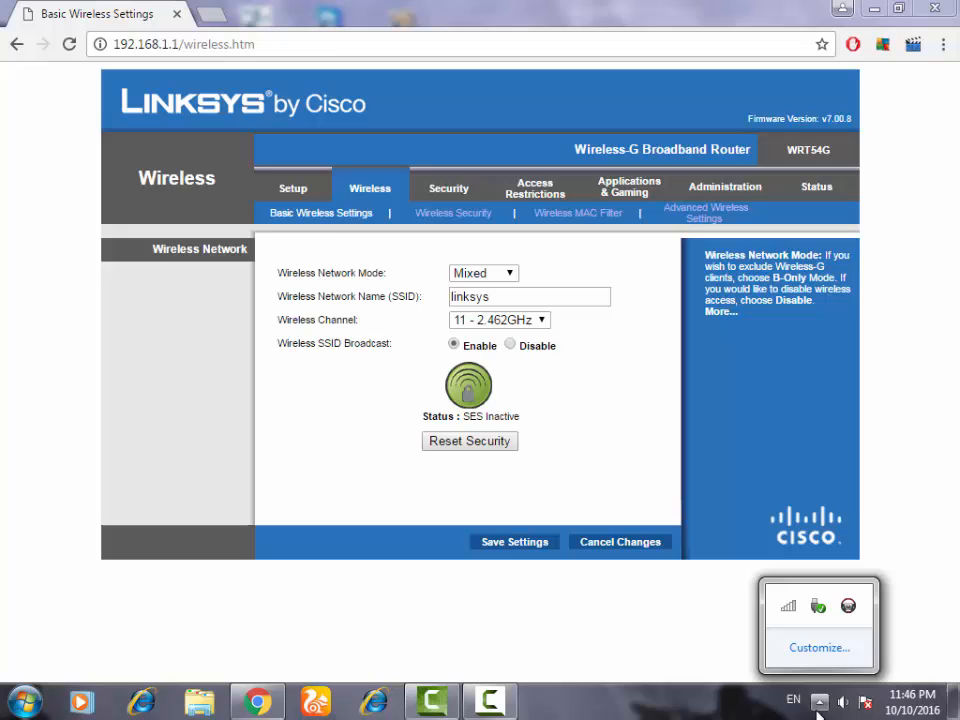
click(788, 606)
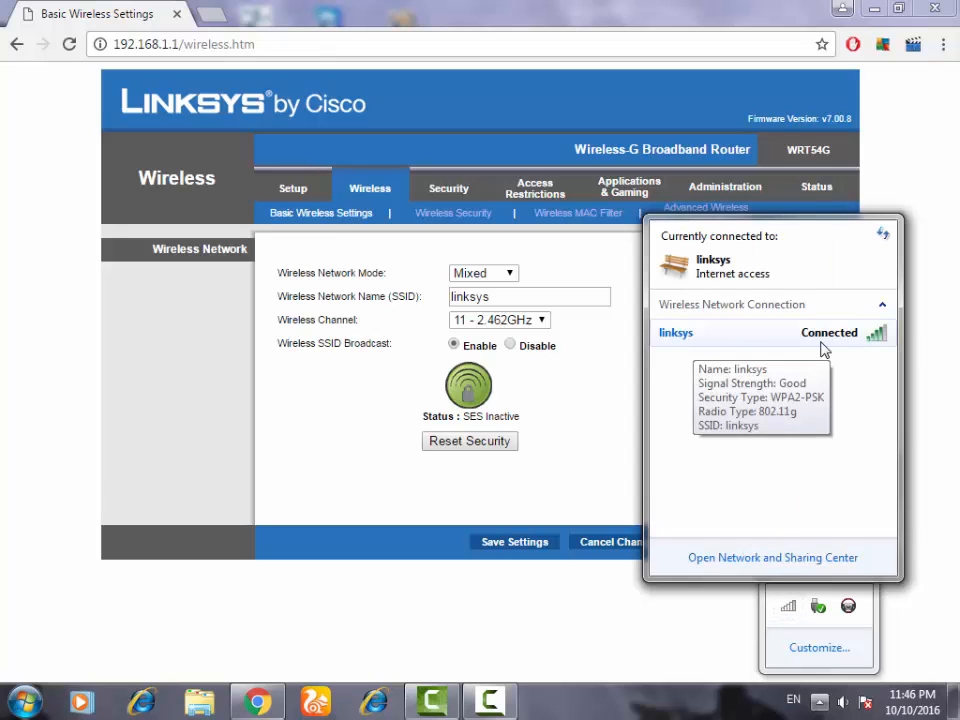
click(765, 340)
click(336, 379)
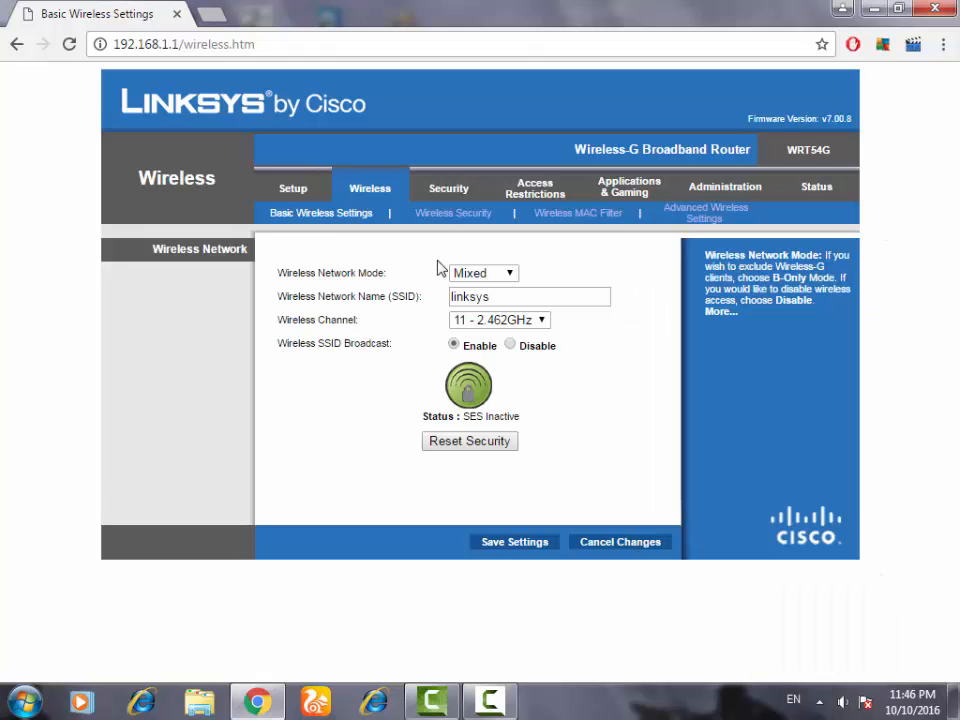
Browse the Security and Access Restrictions pages, then return to Wireless Security and examine the shared key
click(449, 196)
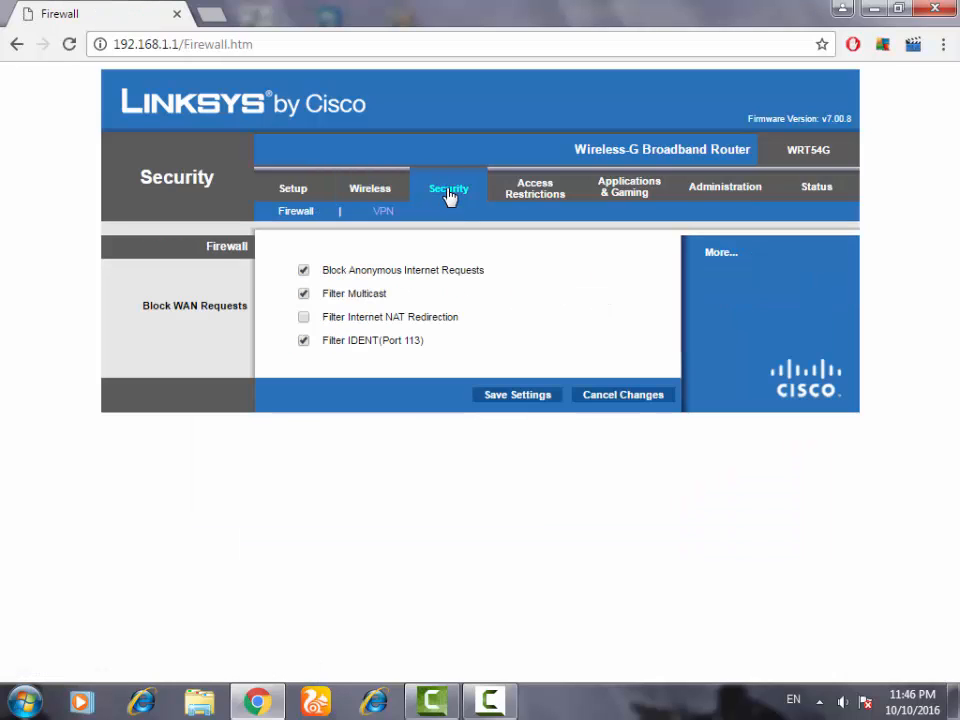
click(553, 190)
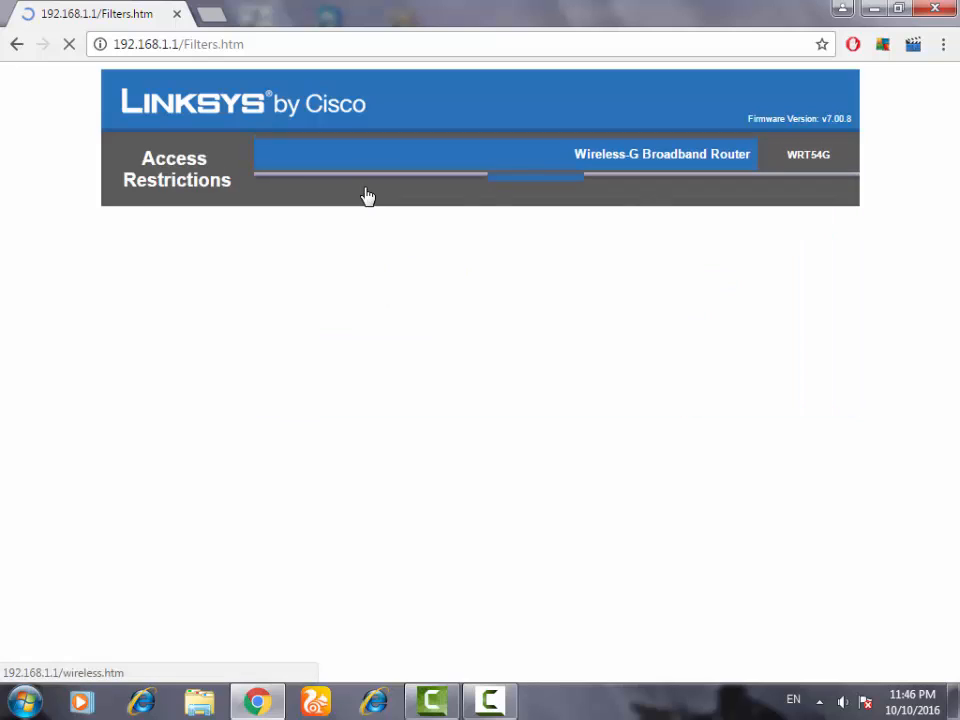
click(365, 191)
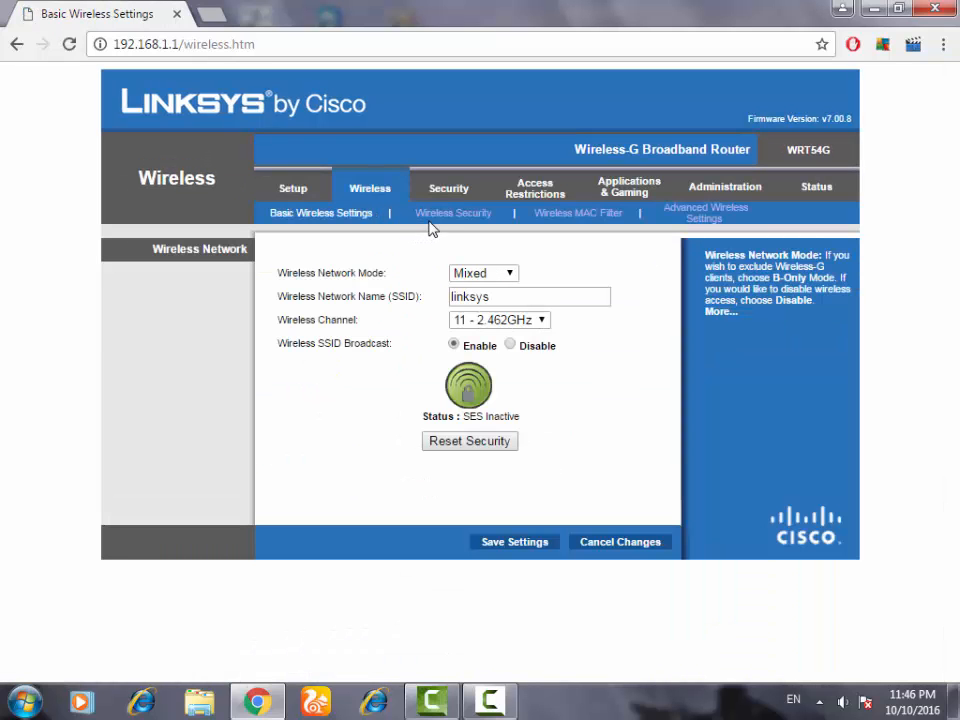
click(433, 215)
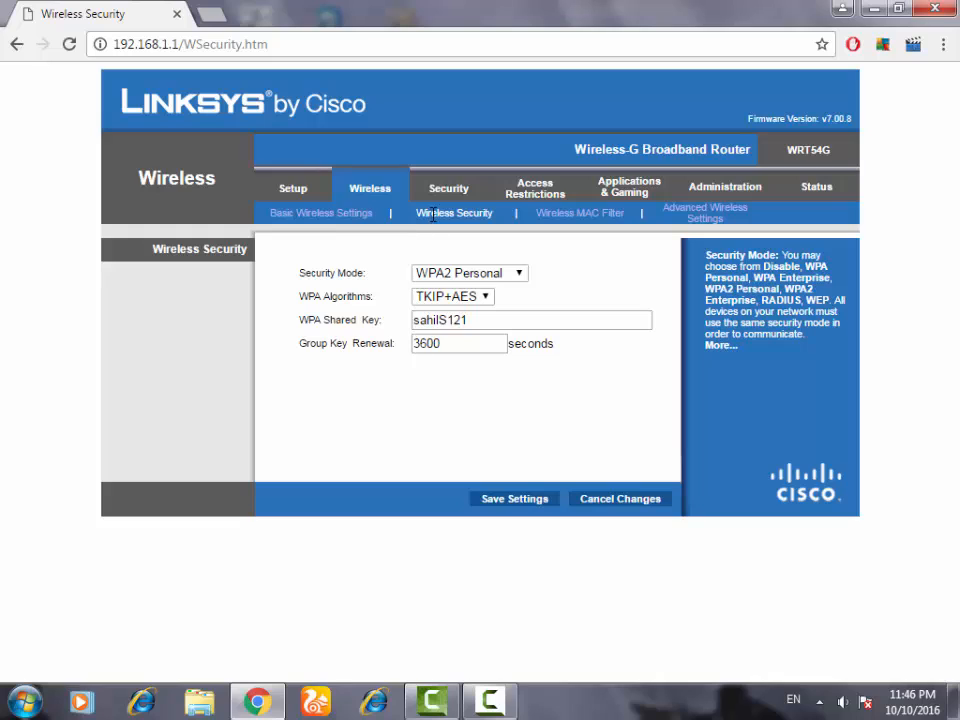
double_click(462, 319)
click(583, 292)
Open the Administration management page and examine the router Password and Re-enter to confirm fields
click(707, 196)
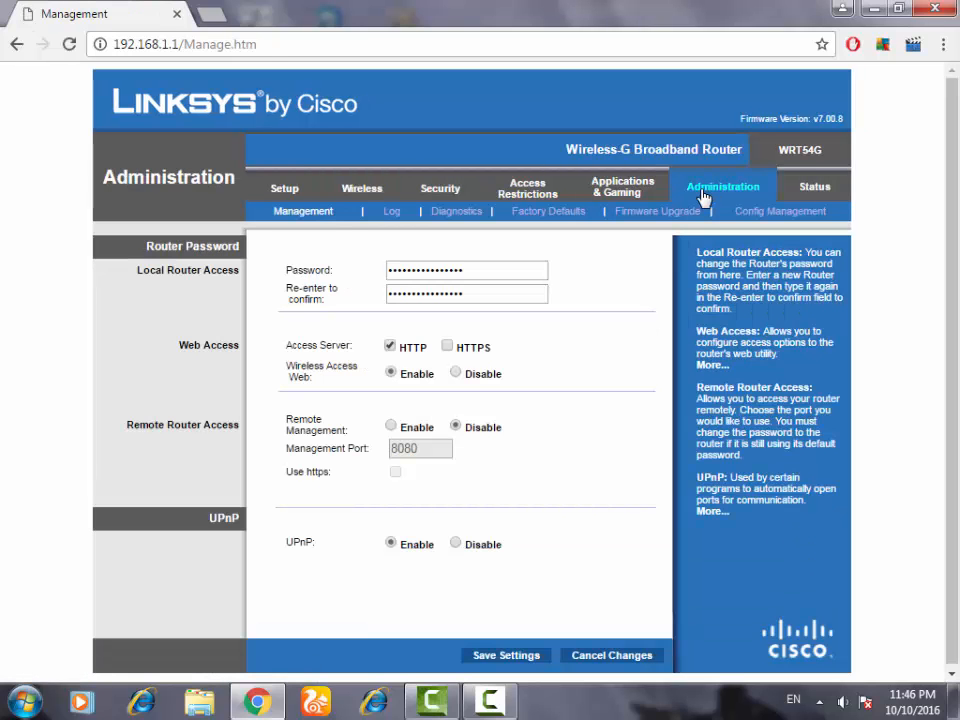
click(474, 269)
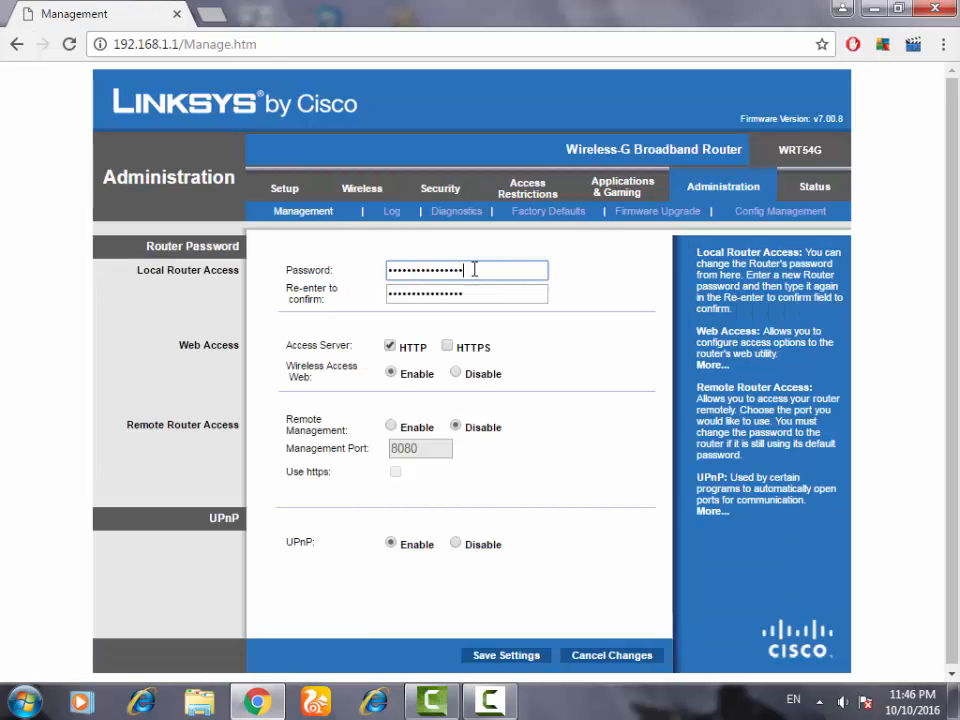
drag(474, 269, 204, 201)
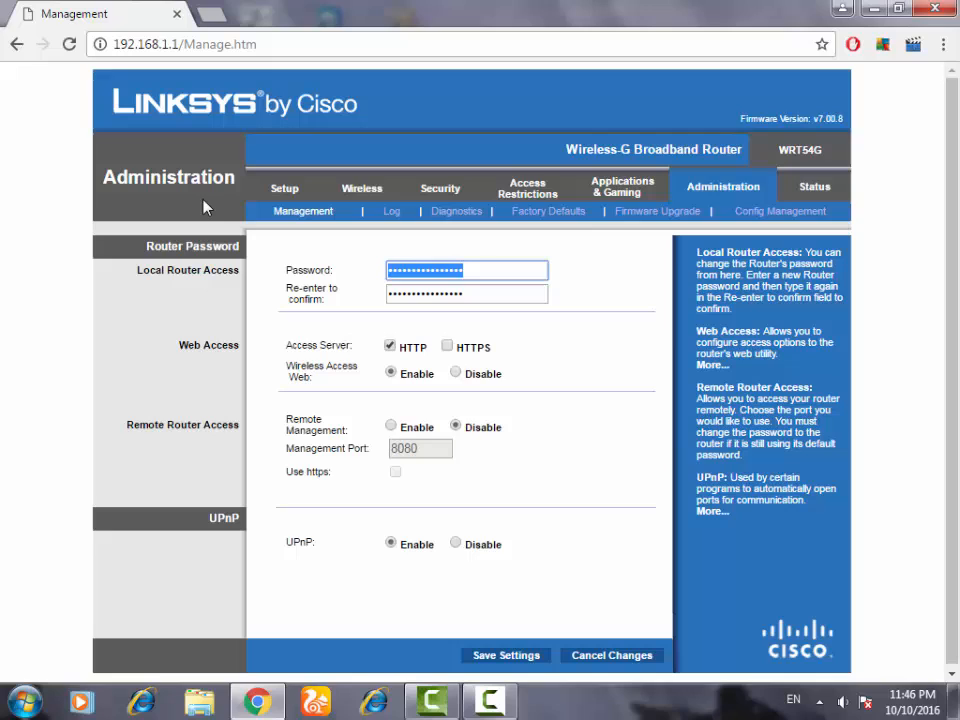
drag(488, 292, 169, 283)
click(476, 273)
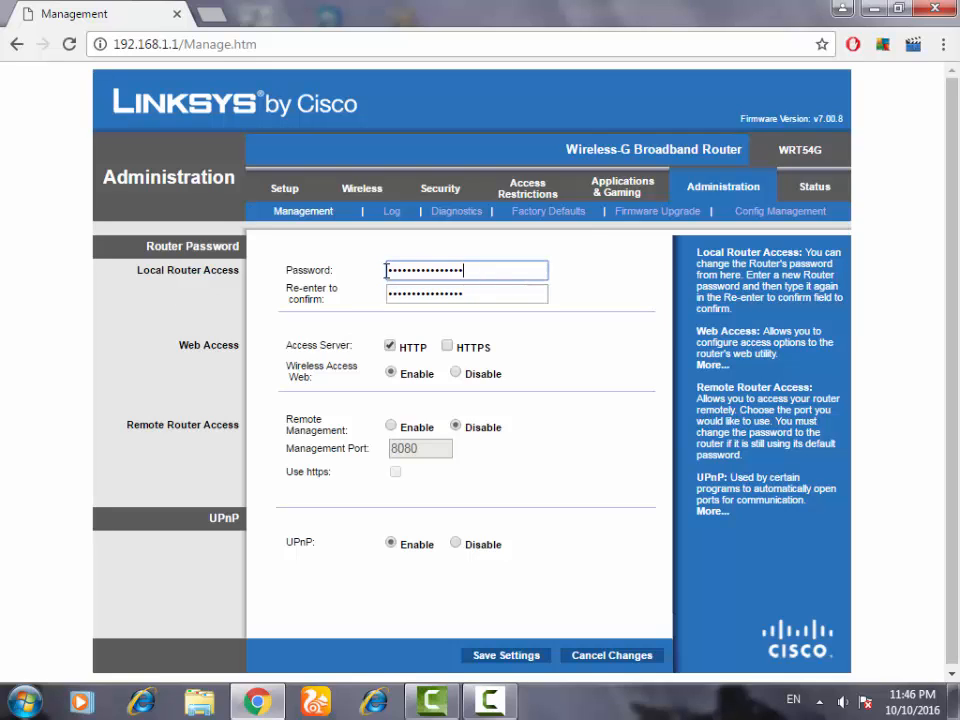
drag(386, 270, 306, 279)
drag(489, 296, 272, 300)
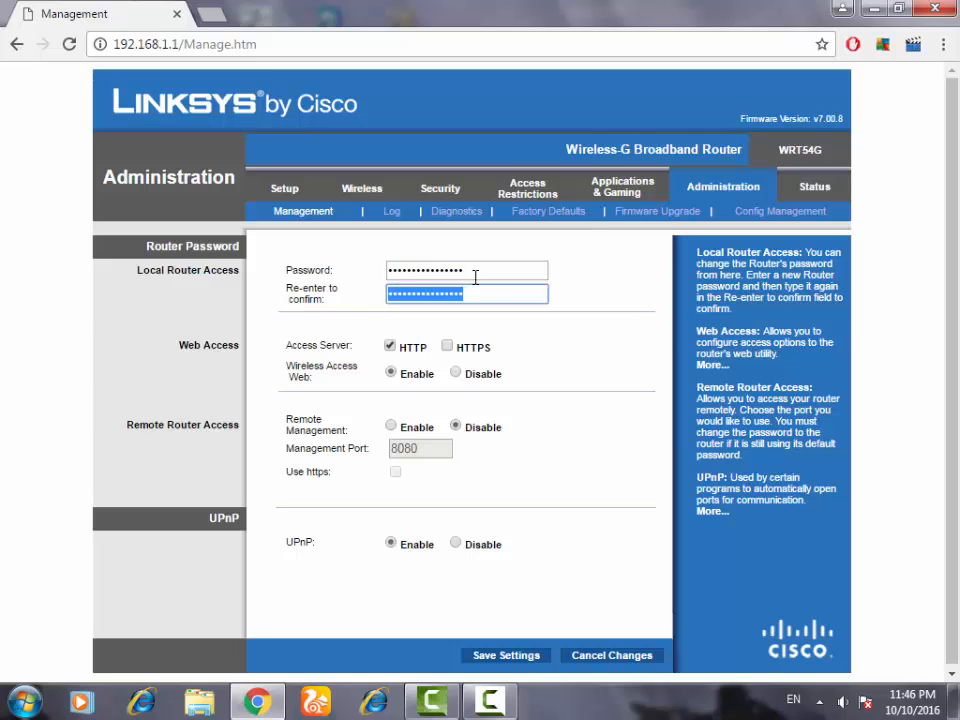
drag(475, 275, 187, 268)
drag(479, 300, 217, 275)
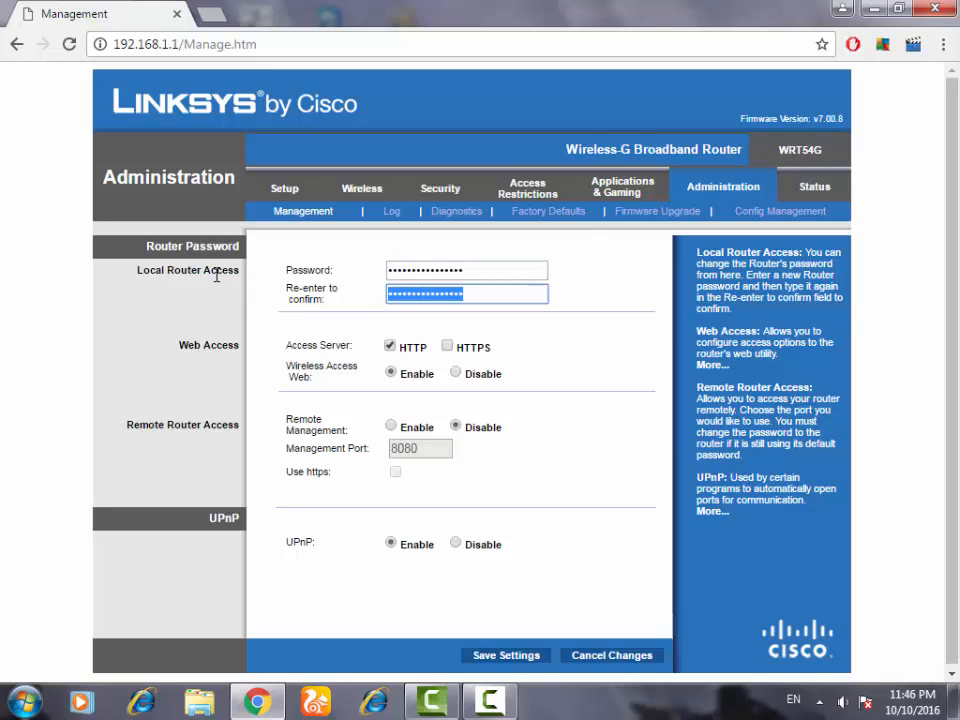
Replace the router password with a new one in both the Password and Re-enter to confirm fields, then save the settings
click(523, 274)
key(BackSpace)
key(BackSpace)
key(BackSpace)
key(BackSpace)
key(BackSpace)
key(BackSpace)
key(BackSpace)
key(BackSpace)
key(BackSpace)
key(BackSpace)
key(BackSpace)
key(BackSpace)
key(BackSpace)
key(BackSpace)
key(BackSpace)
key(BackSpace)
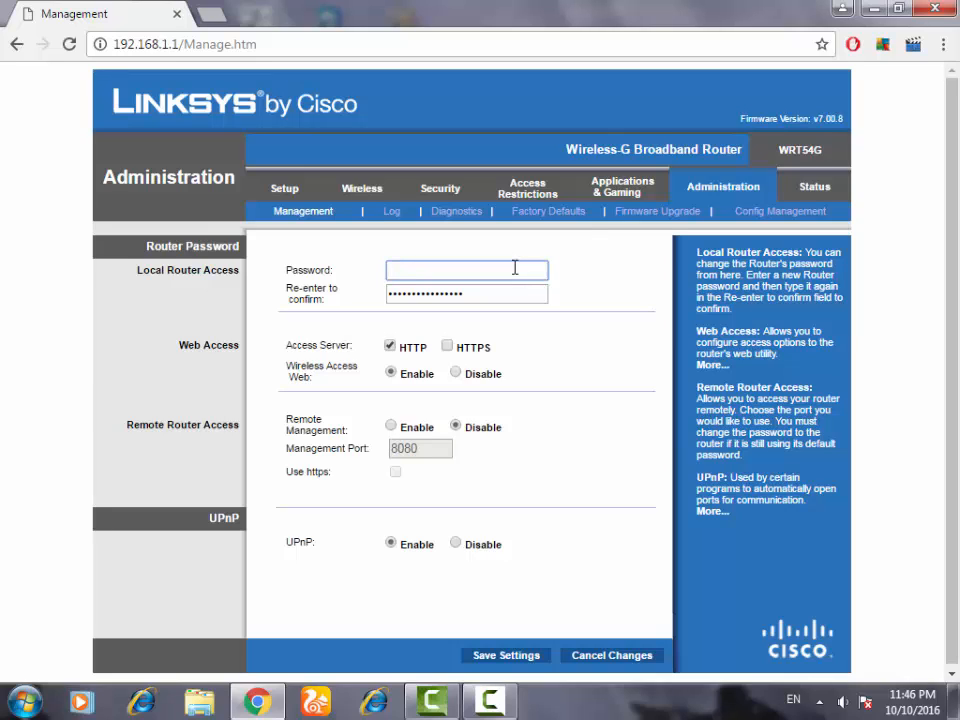
text(admin123)
key(Tab)
text(adm)
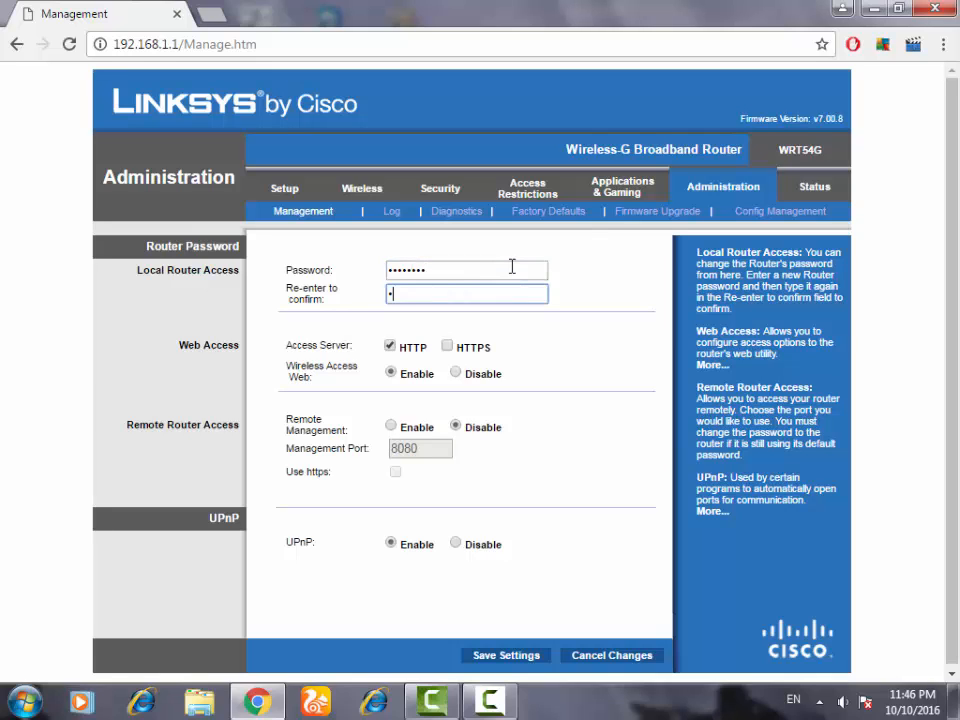
text(in123)
drag(952, 400, 952, 430)
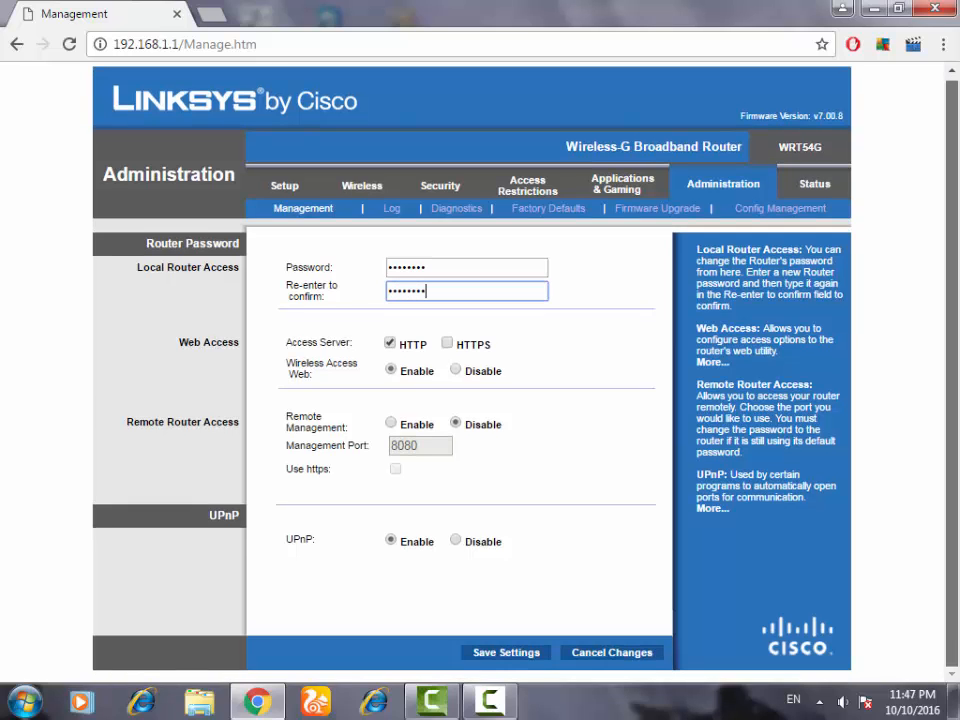
click(519, 661)
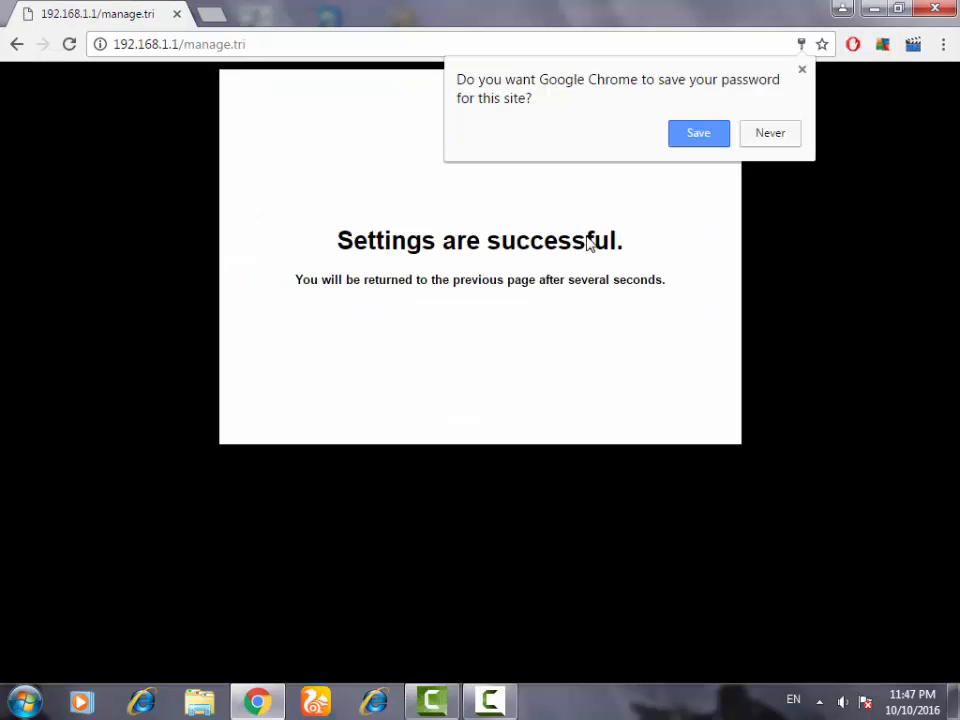
Let the browser save the password for this site and close the authentication prompt
click(699, 134)
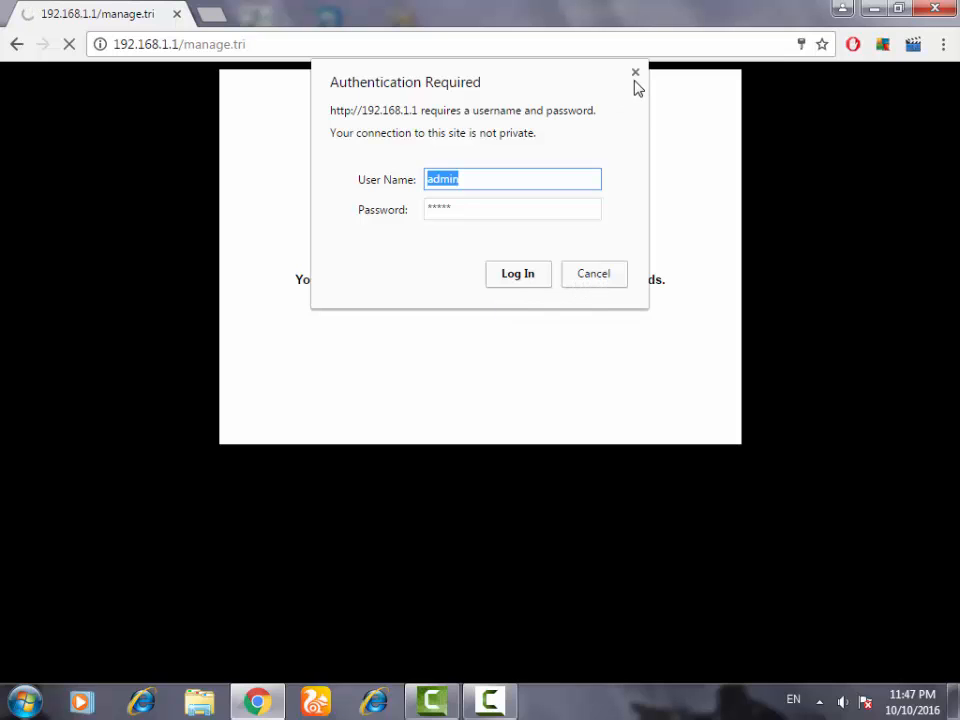
click(634, 72)
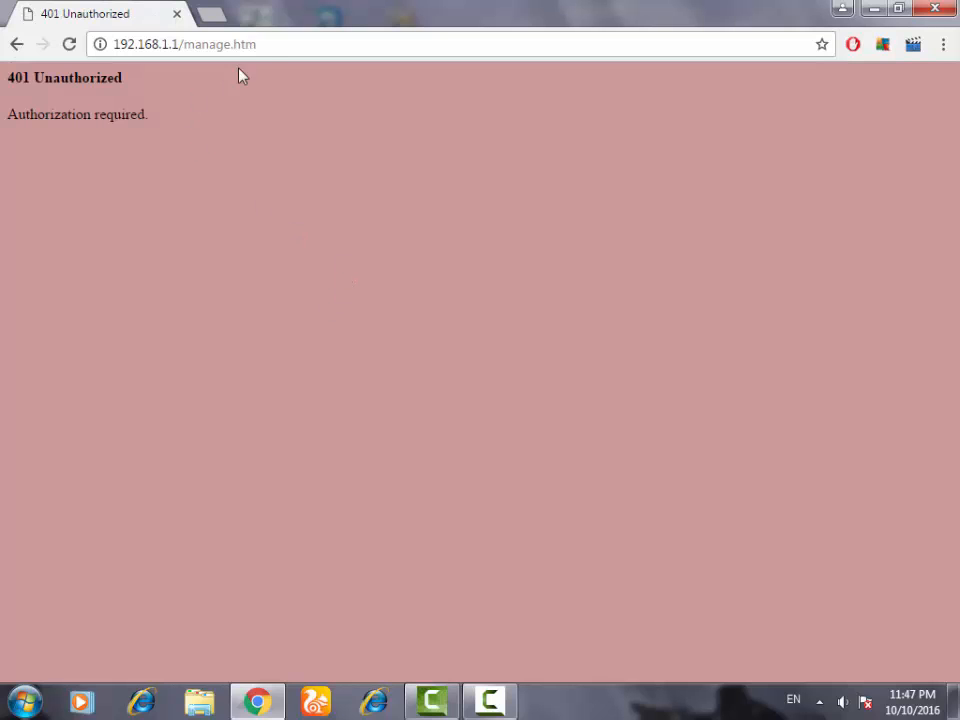
Reopen the router interface at 192.168.1.1
click(285, 43)
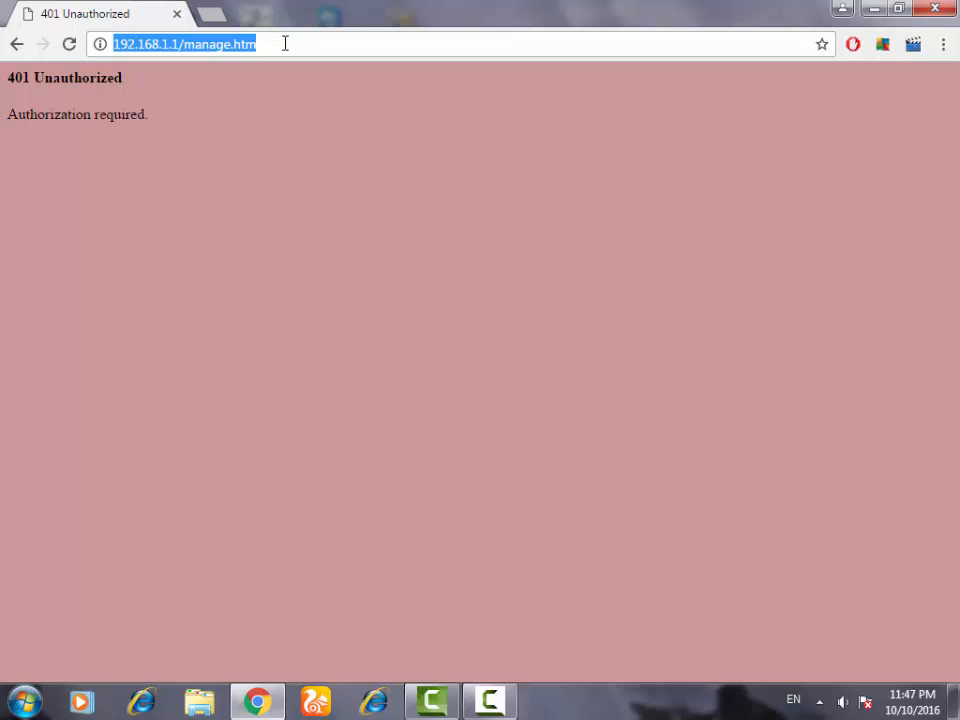
text(192.168)
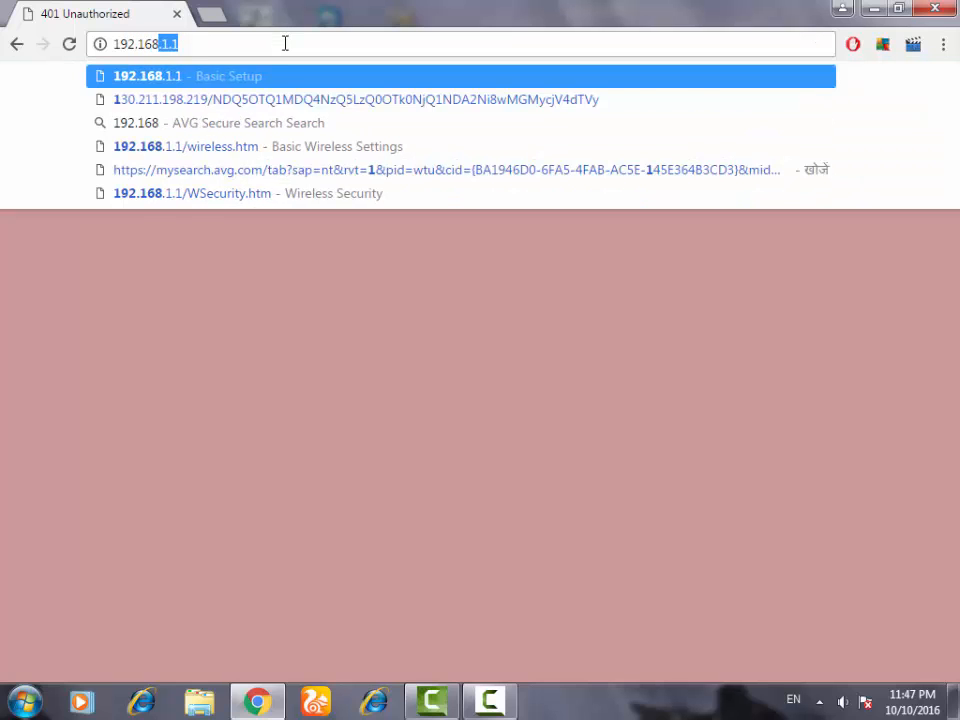
key(Return)
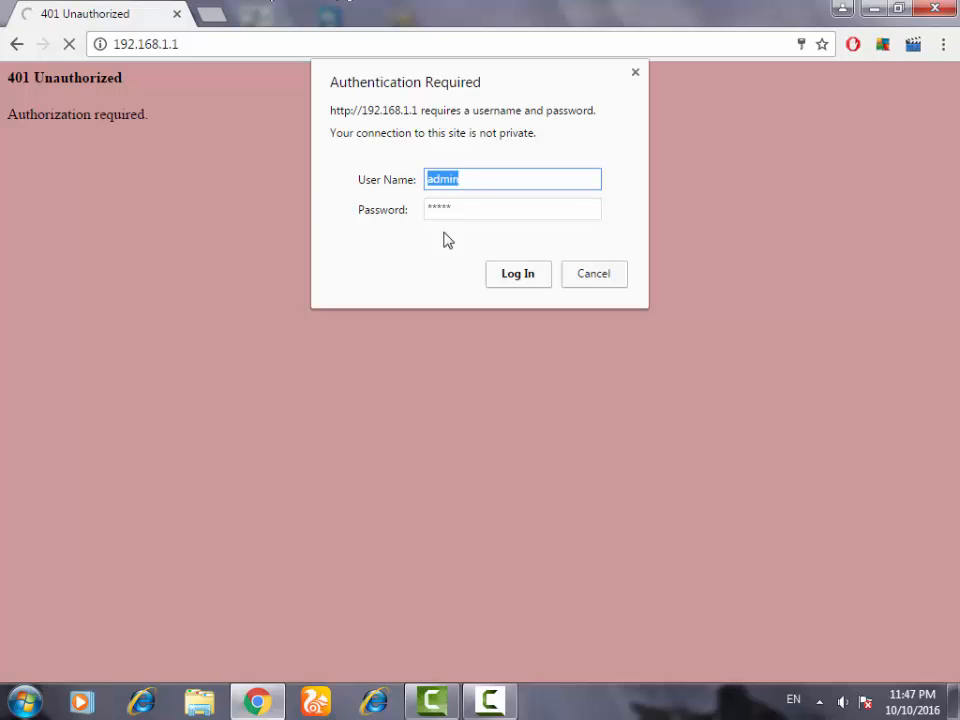
Log in with user name admin and the router password in the authentication prompt
click(476, 210)
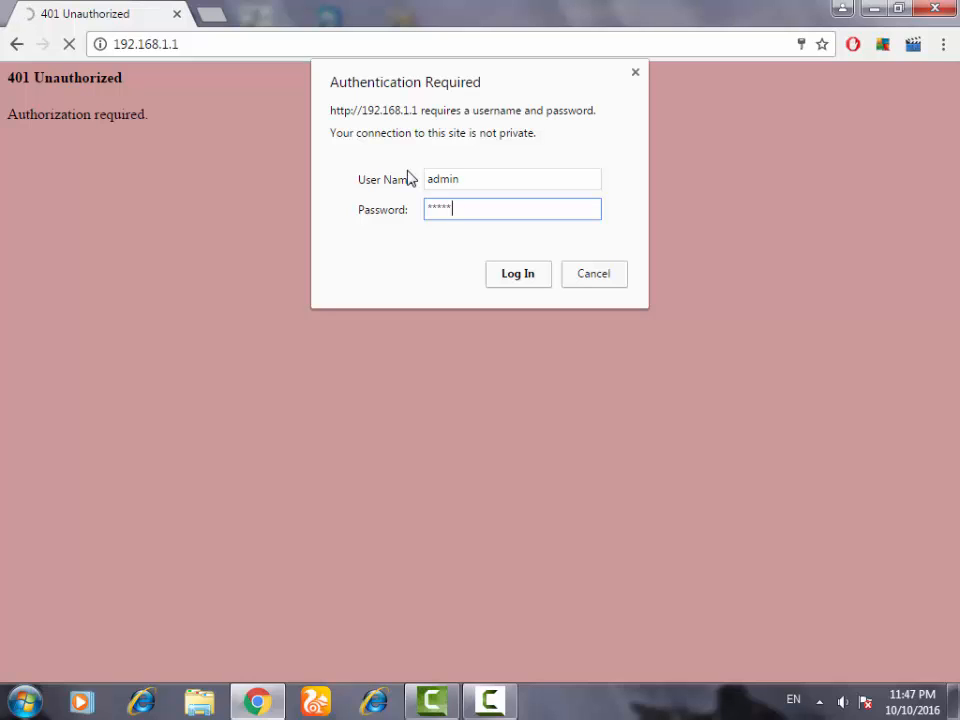
key(BackSpace)
key(BackSpace)
key(BackSpace)
key(BackSpace)
text(admin)
key(Return)
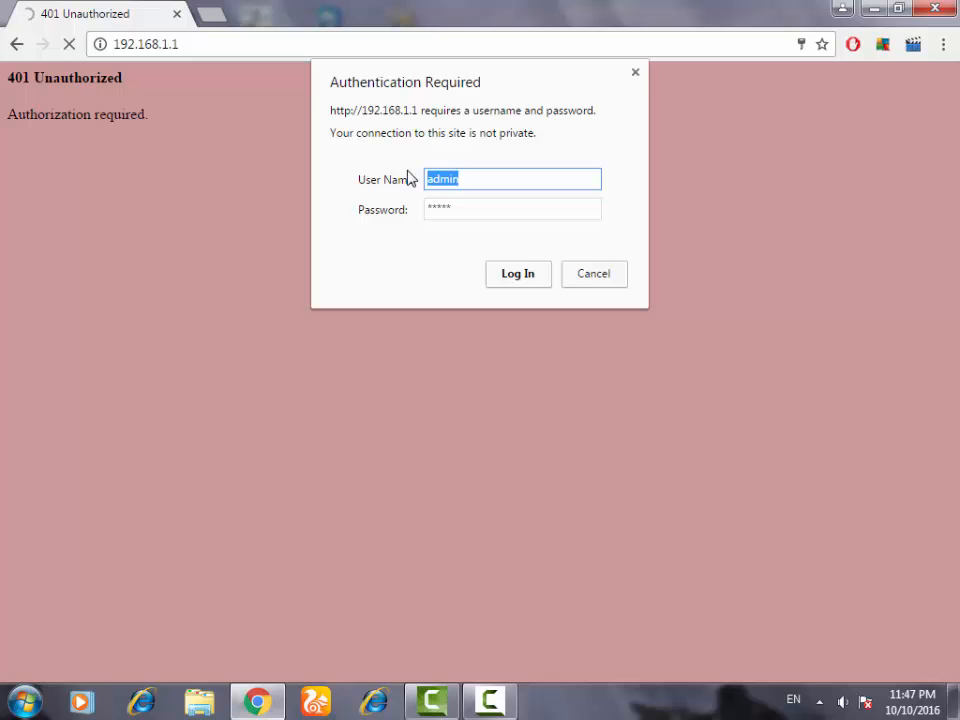
key(Return)
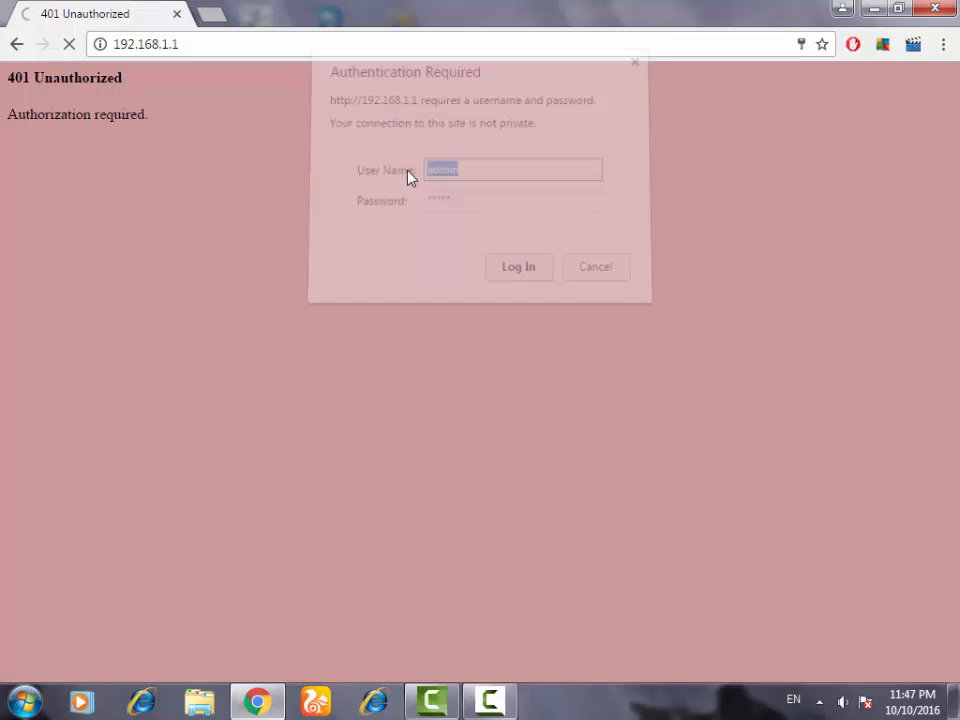
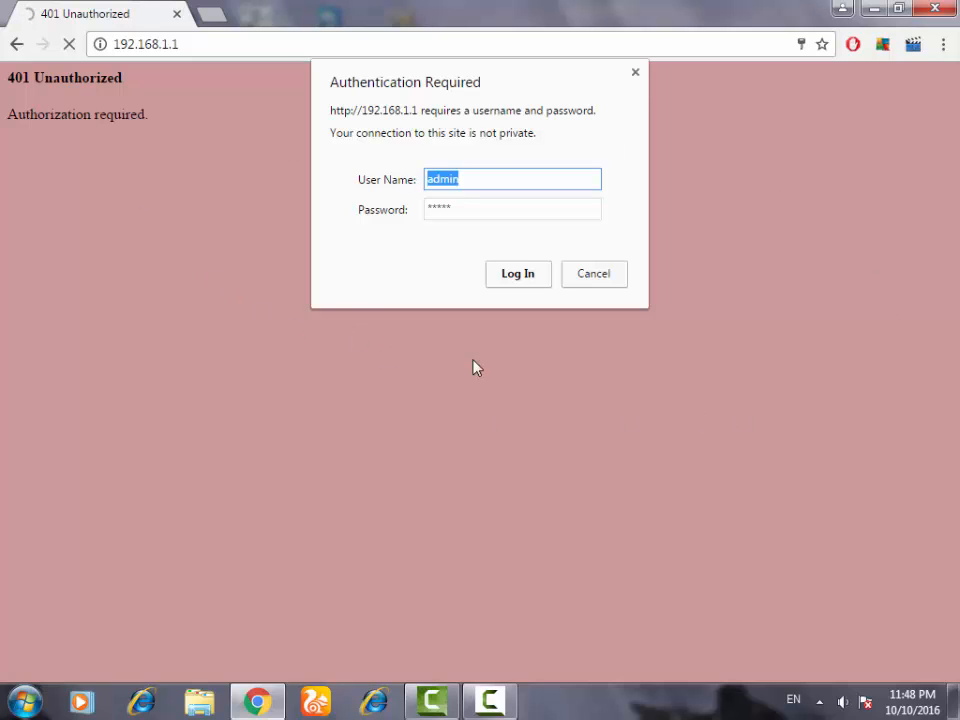
Clear the saved password from the Password field of the authentication prompt, keeping the user name admin
key(Tab)
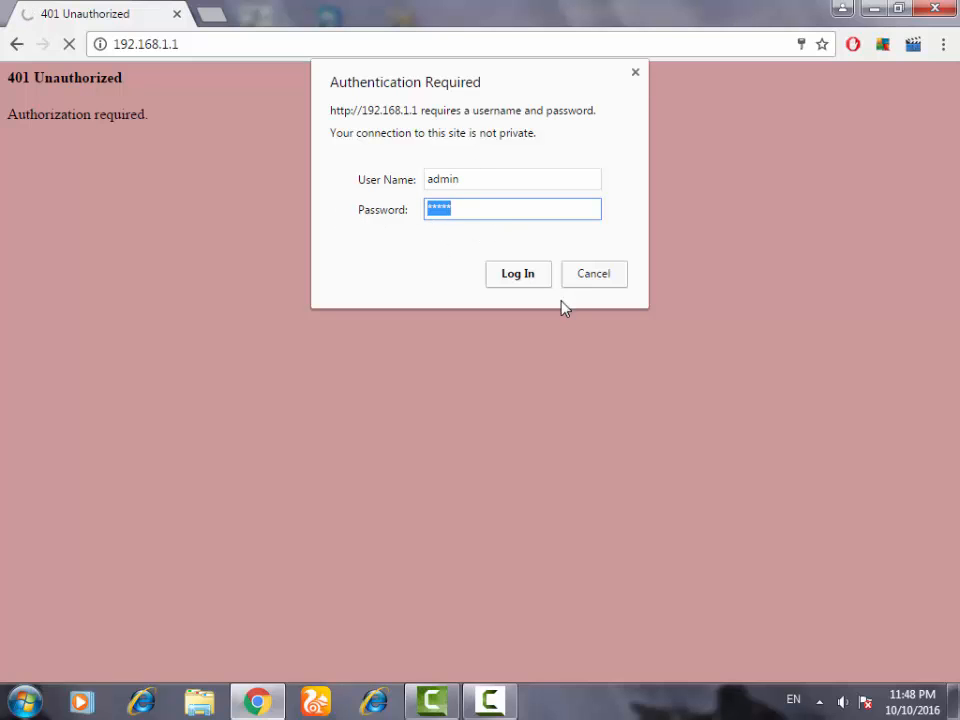
click(512, 274)
key(Tab)
key(BackSpace)
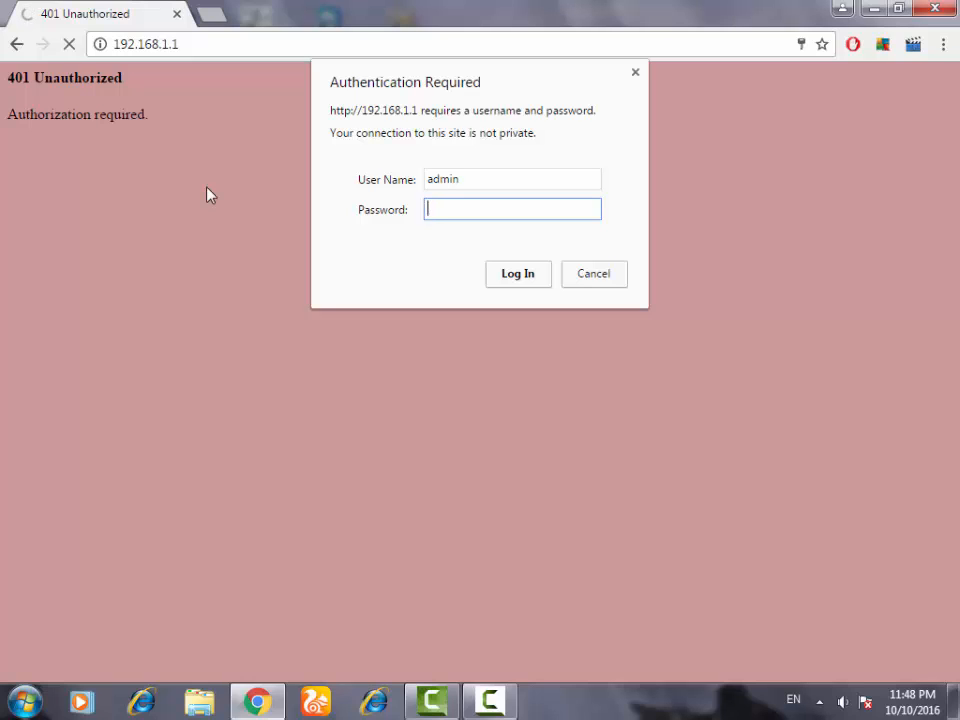
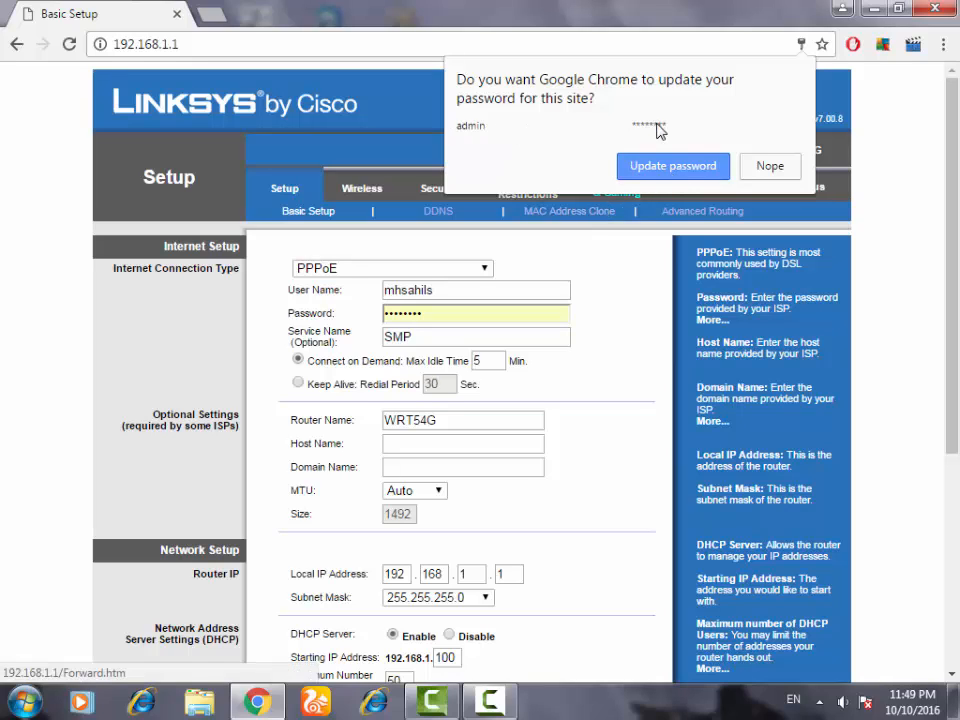
Let the browser update the saved router password, then open the router's Wireless settings
click(722, 170)
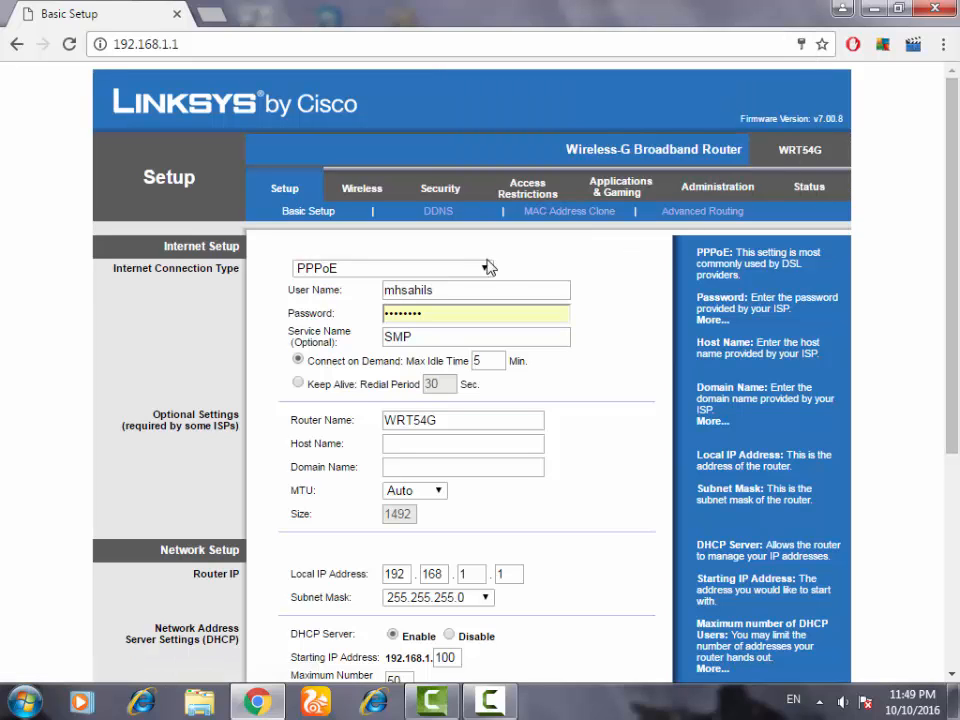
scroll(420, 145, down, 1)
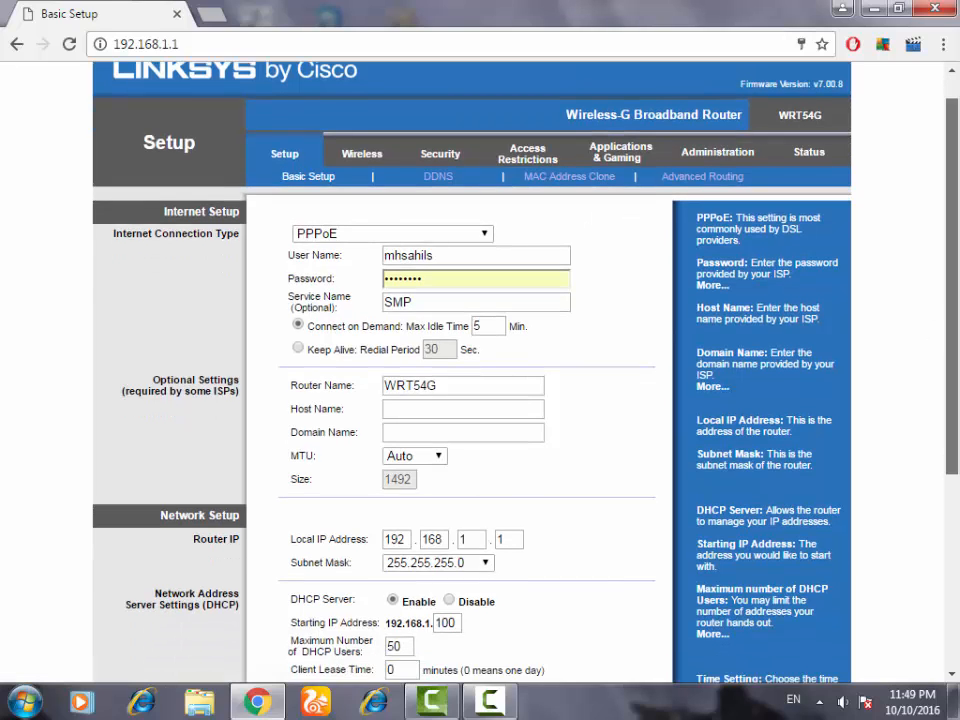
click(363, 152)
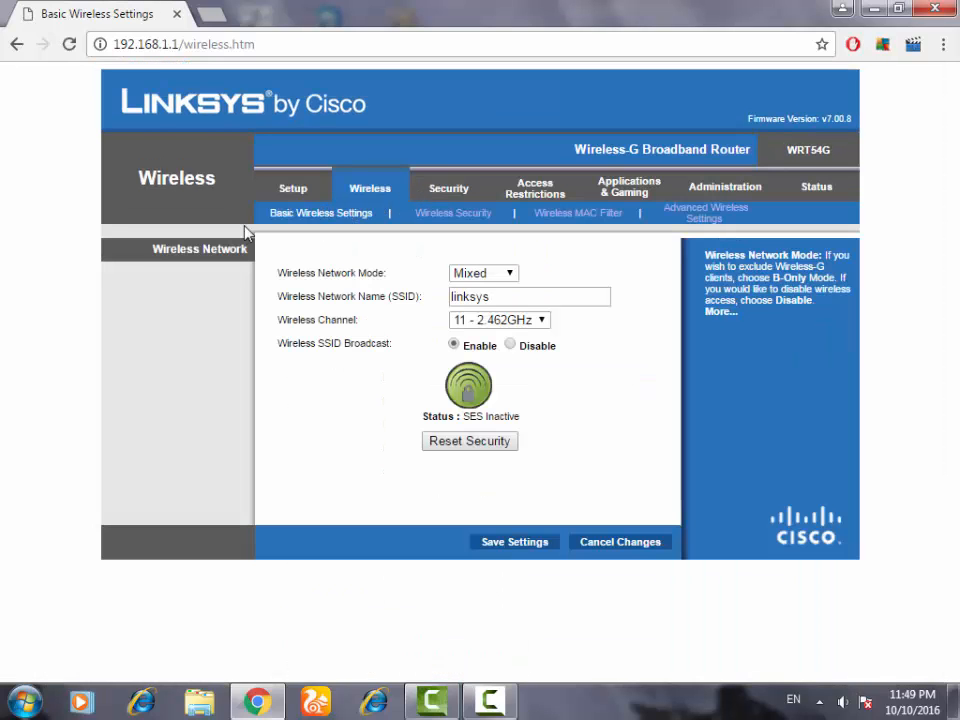
Review the wireless network name and the WPA shared key on the Basic Wireless Settings and Wireless Security pages
click(520, 298)
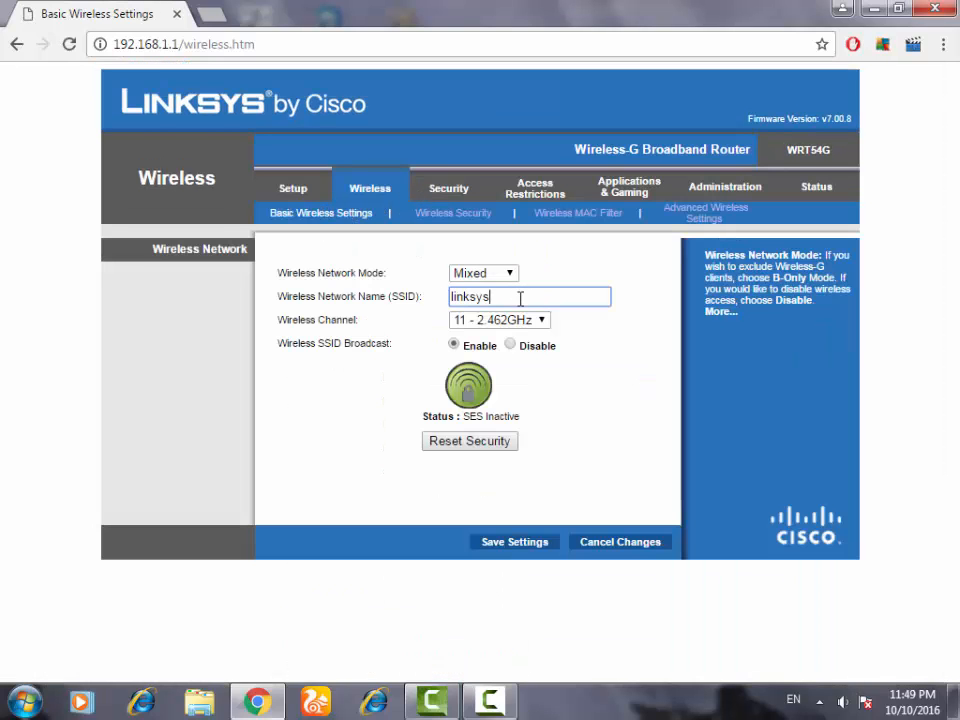
click(484, 218)
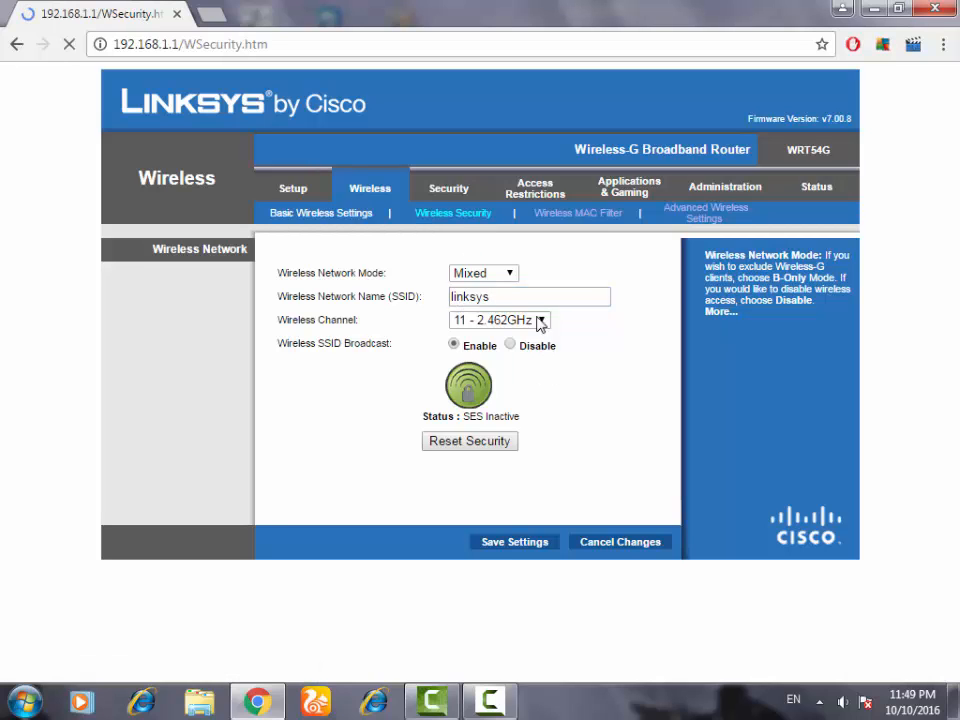
double_click(507, 315)
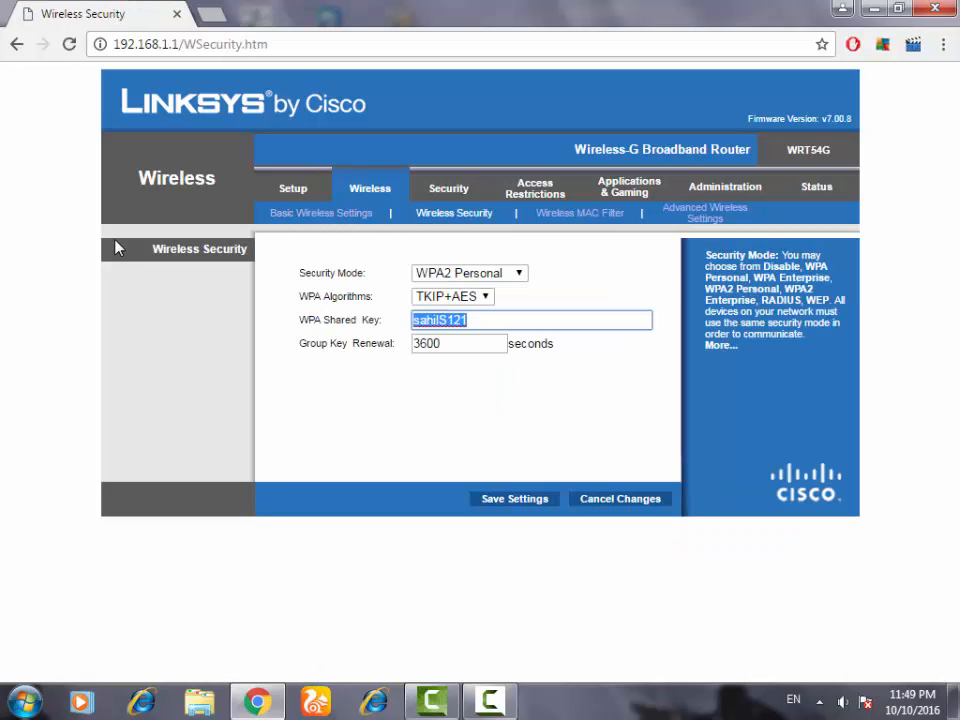
click(439, 403)
drag(504, 495, 427, 341)
double_click(499, 320)
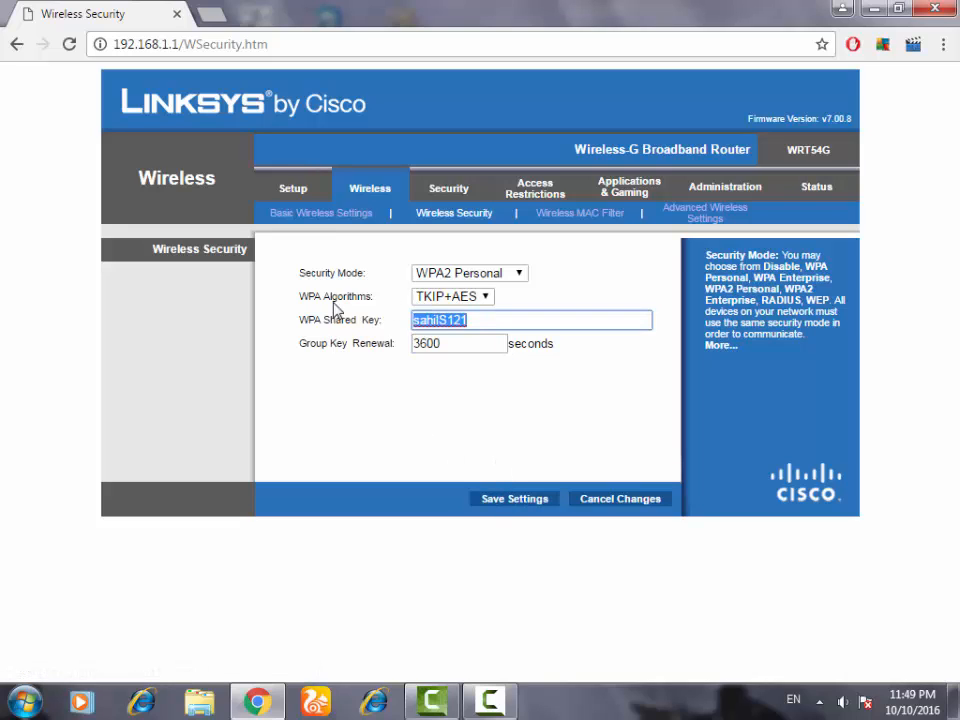
click(421, 397)
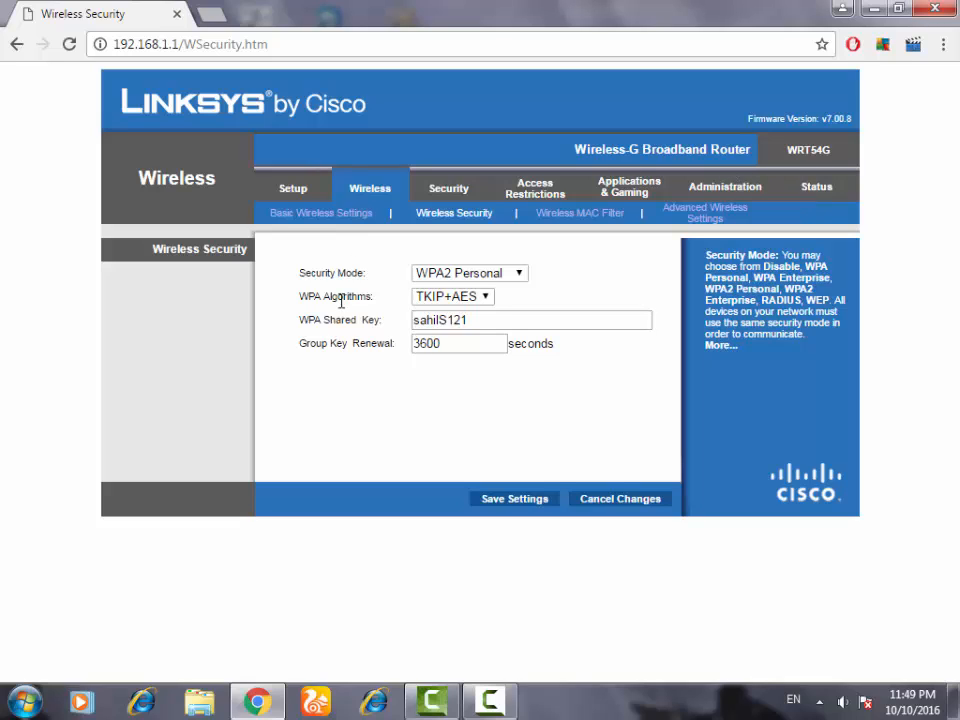
click(527, 319)
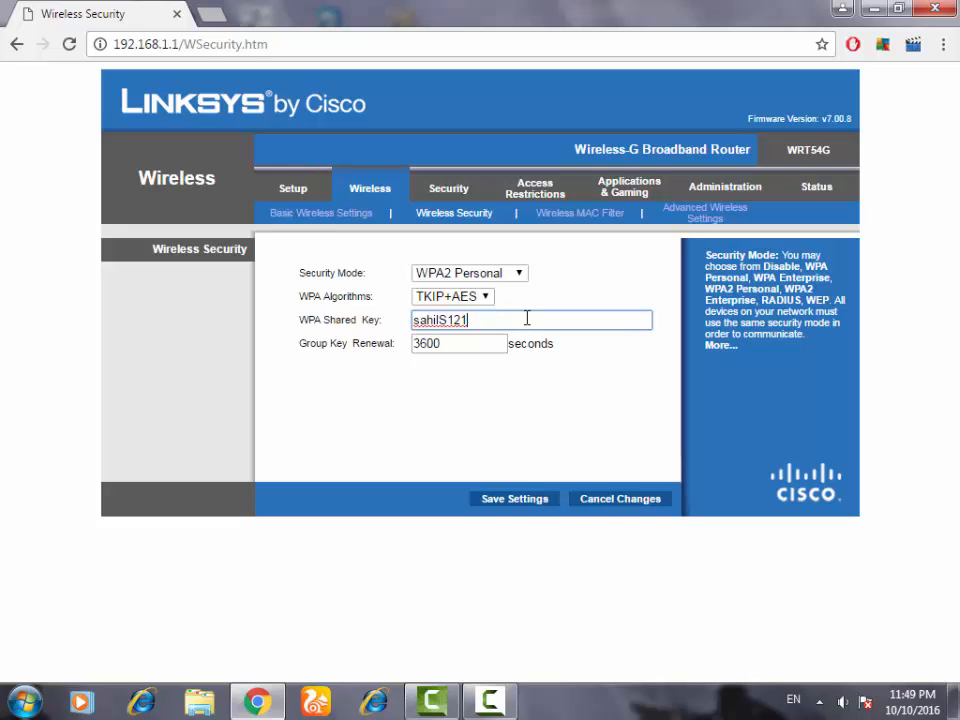
click(322, 216)
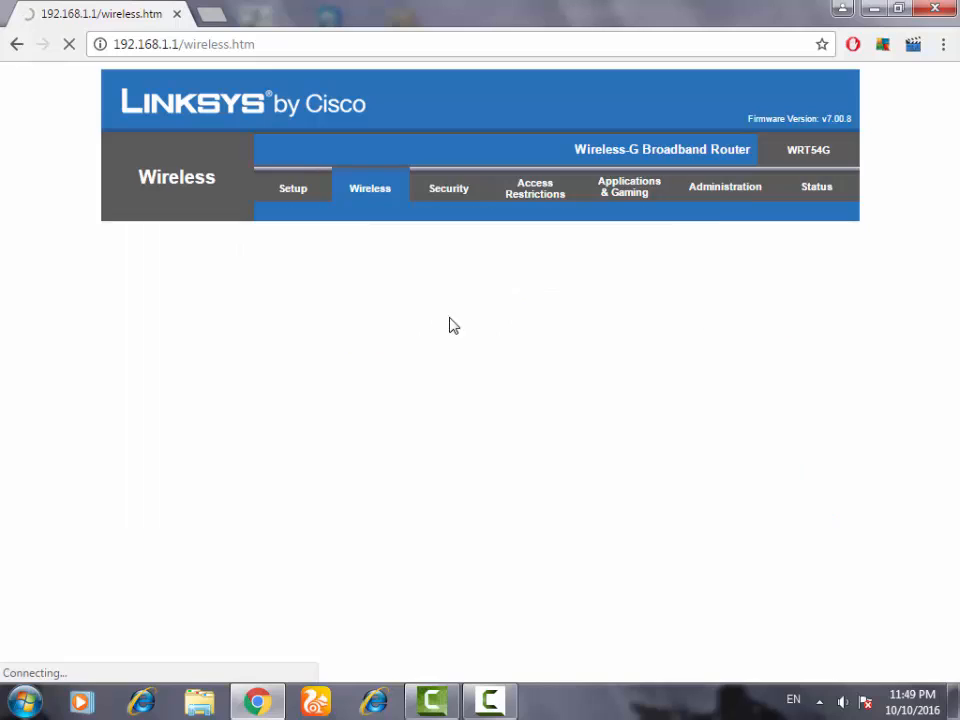
Highlight the wireless network name (SSID) on the Basic Wireless Settings page
double_click(511, 297)
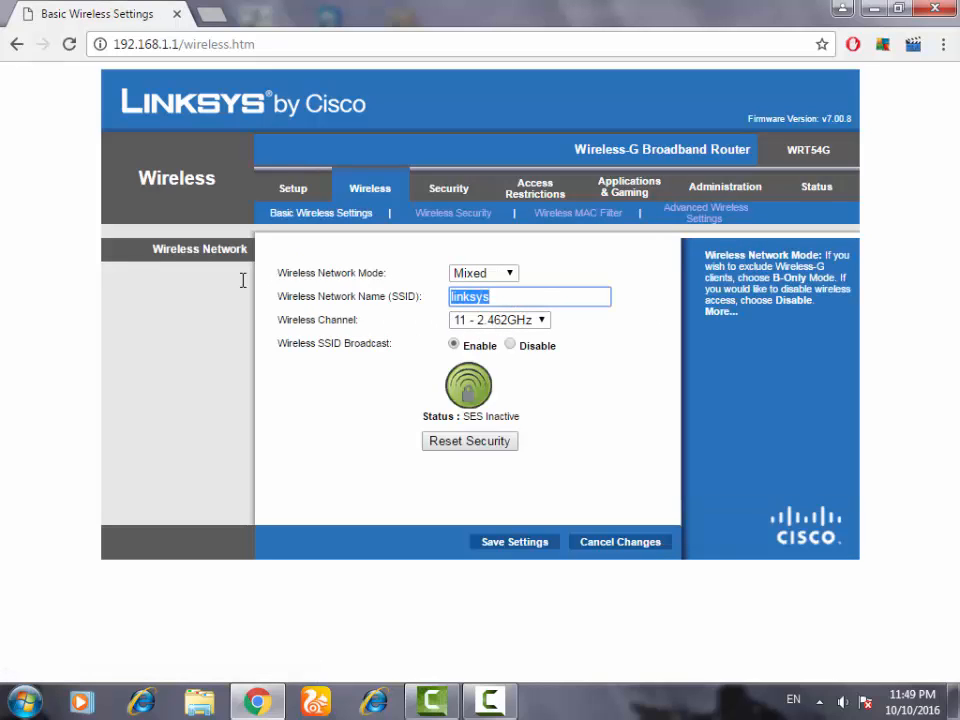
drag(407, 291, 412, 287)
click(433, 291)
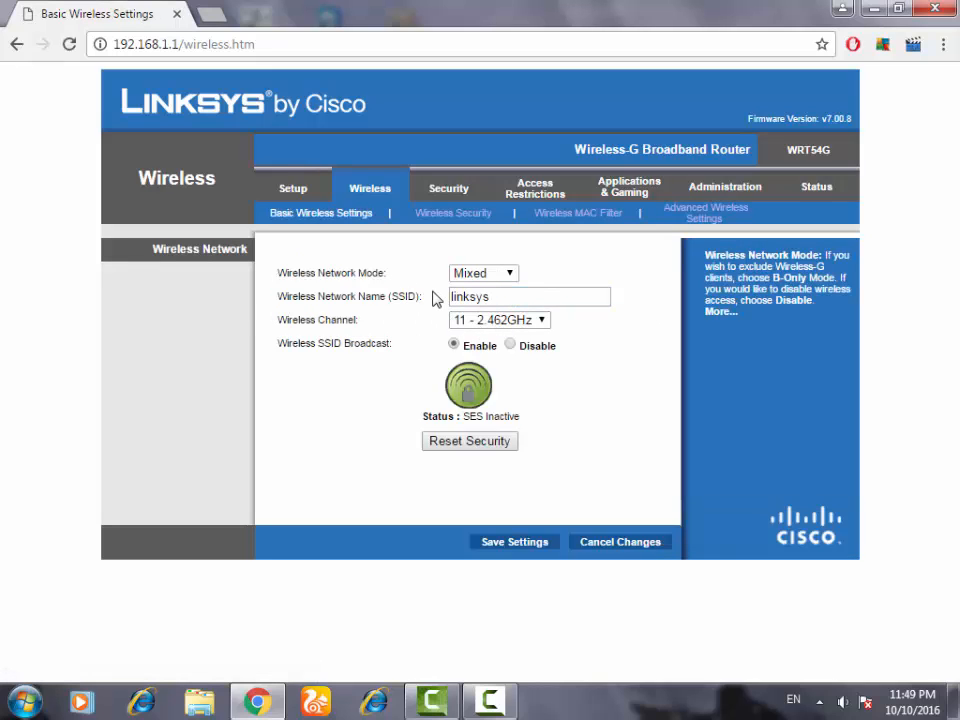
click(377, 292)
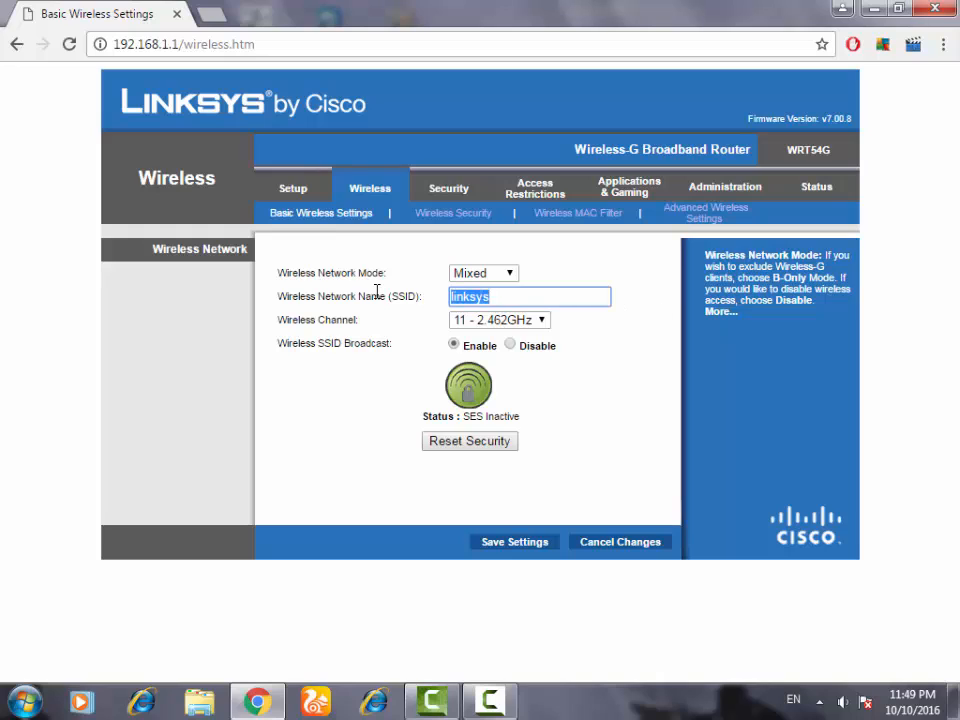
click(598, 335)
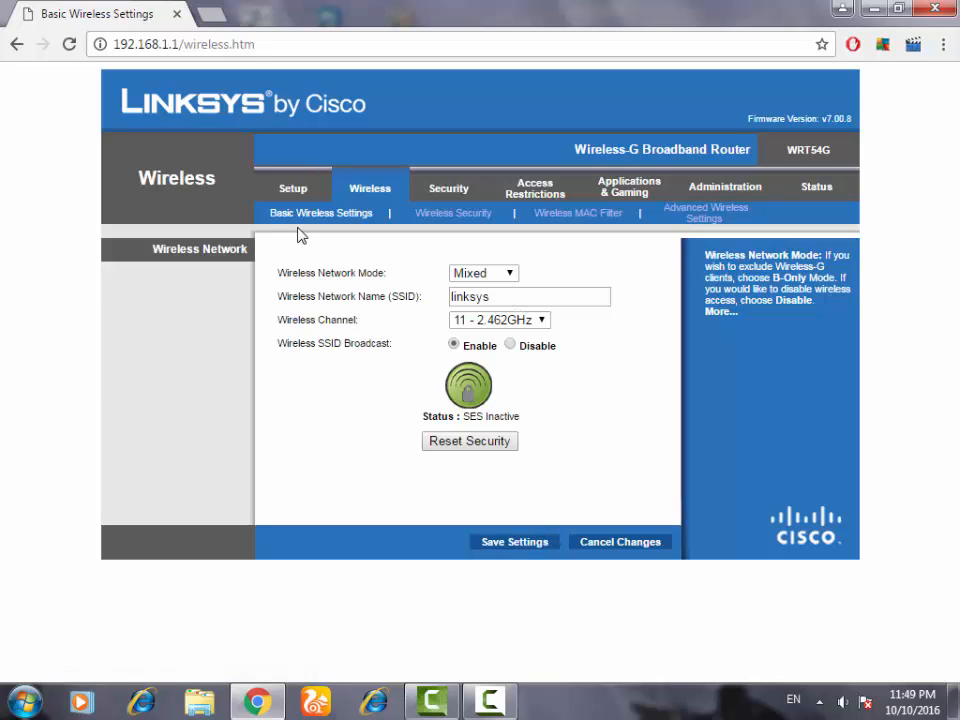
drag(506, 301, 405, 302)
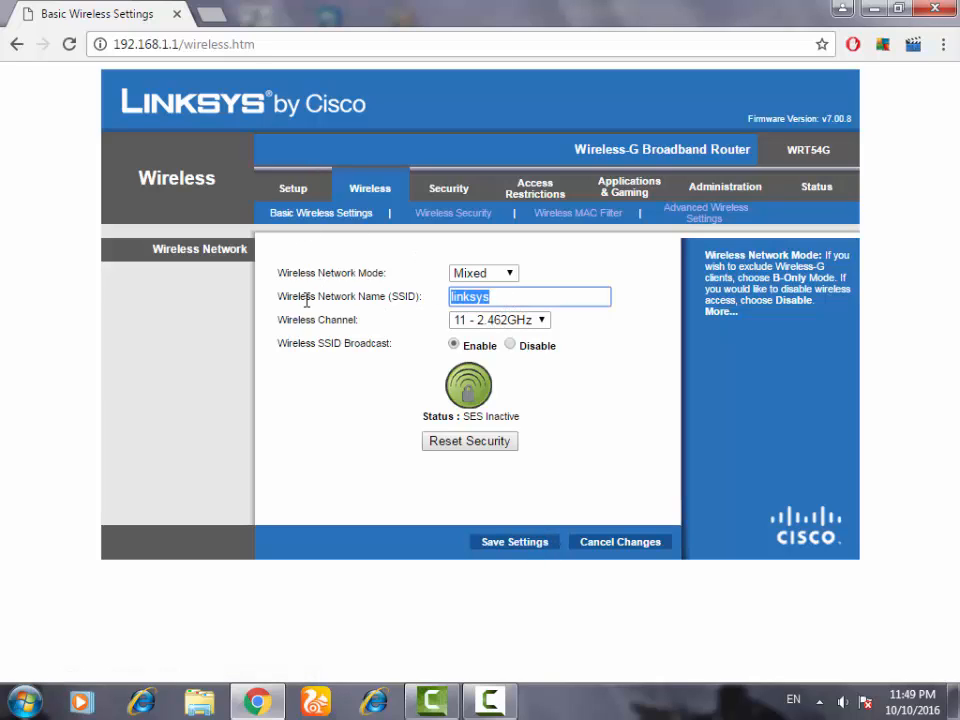
drag(488, 300, 231, 286)
drag(499, 296, 368, 287)
Check which wireless network the computer is connected to from the system tray network list
click(819, 700)
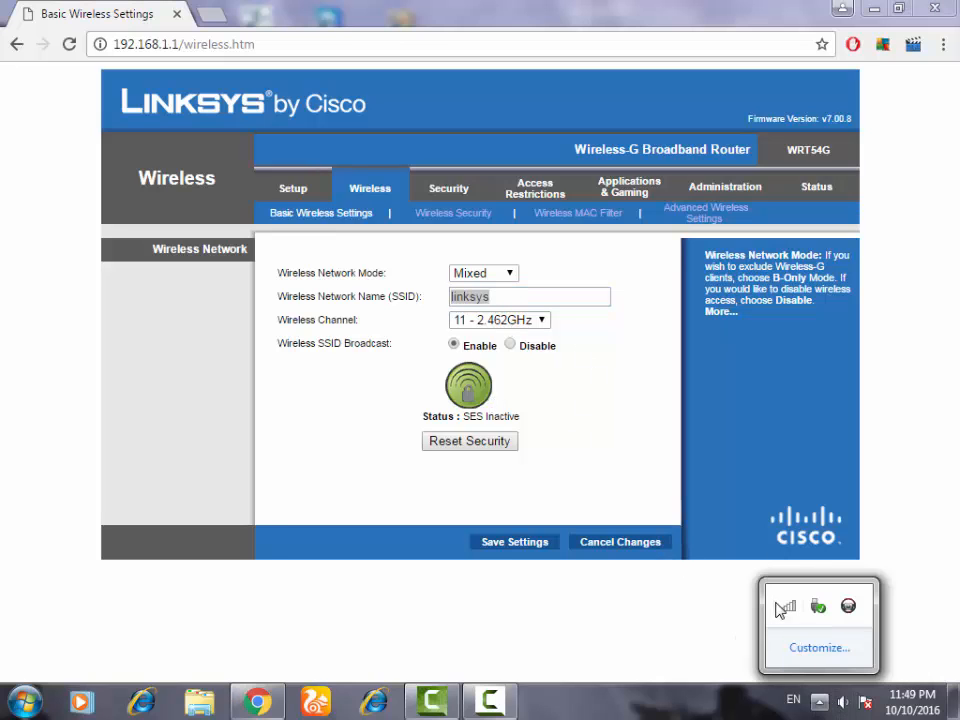
click(788, 606)
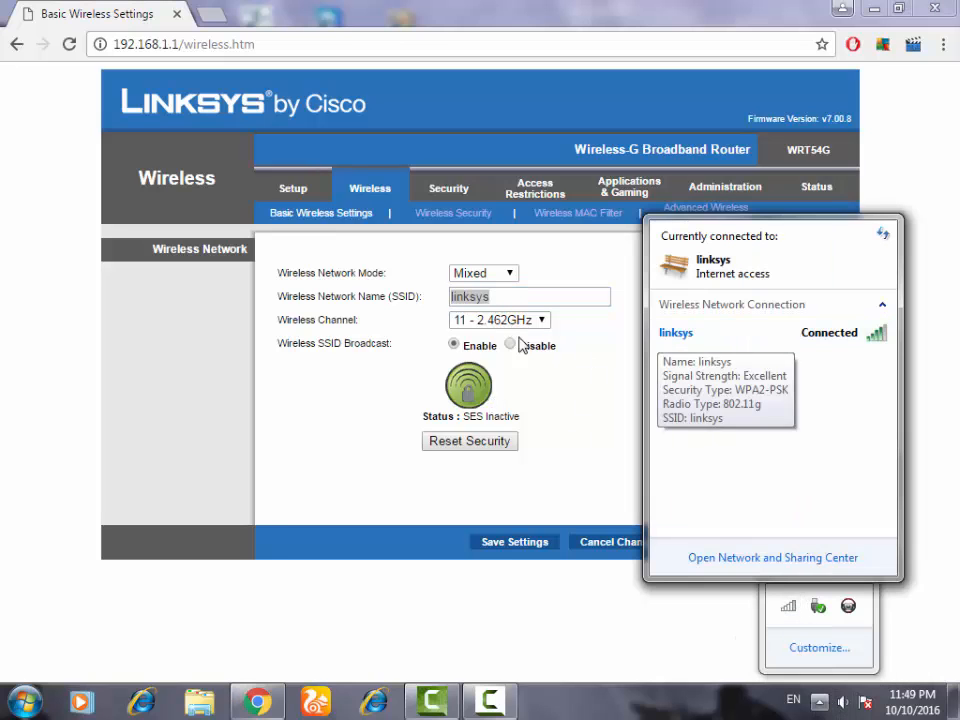
click(488, 297)
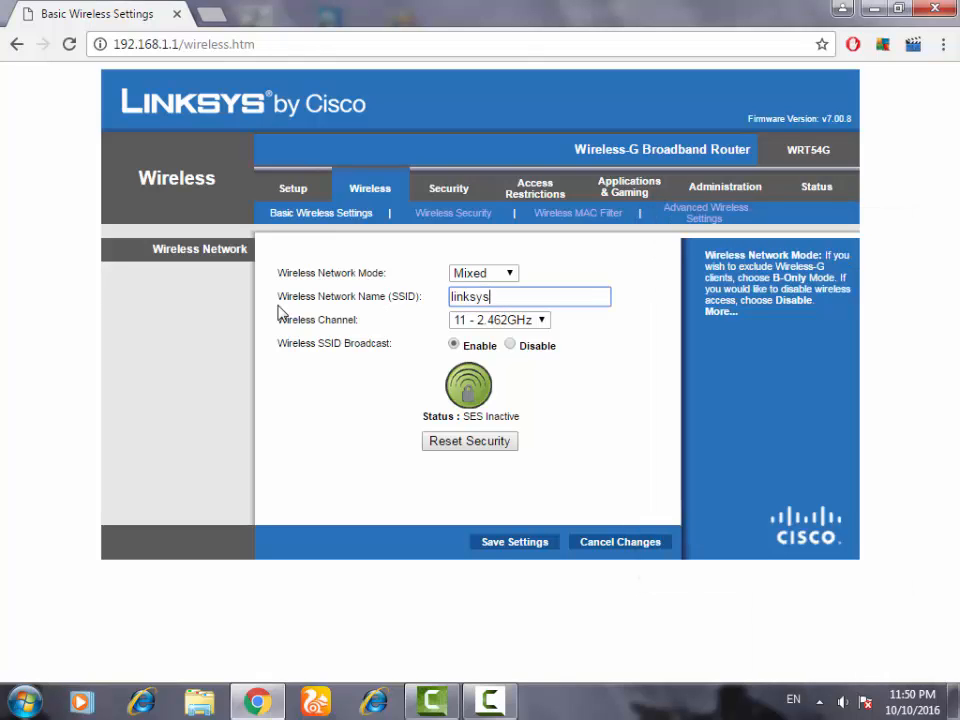
drag(277, 316, 279, 294)
Open the Wireless Security page and highlight the WPA shared key
click(453, 215)
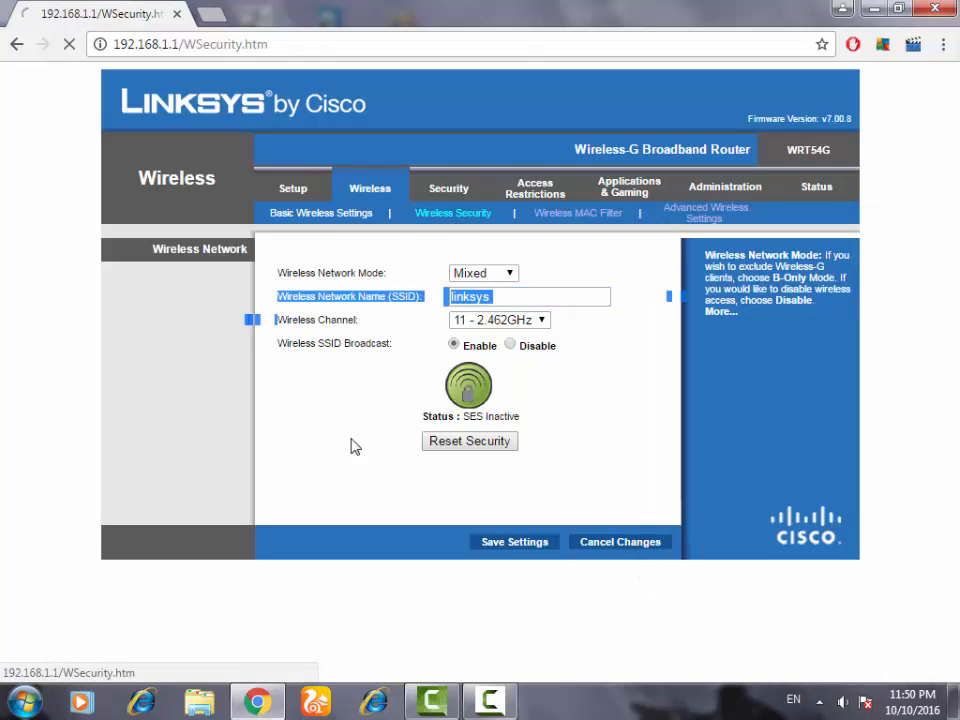
drag(495, 326, 382, 353)
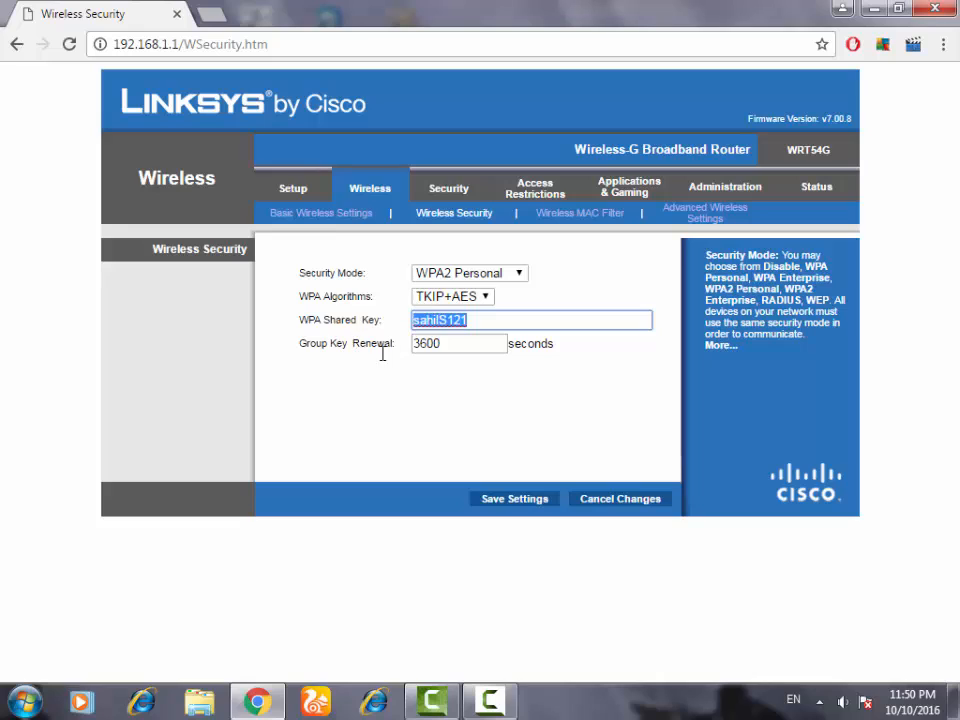
drag(504, 325, 328, 317)
click(445, 370)
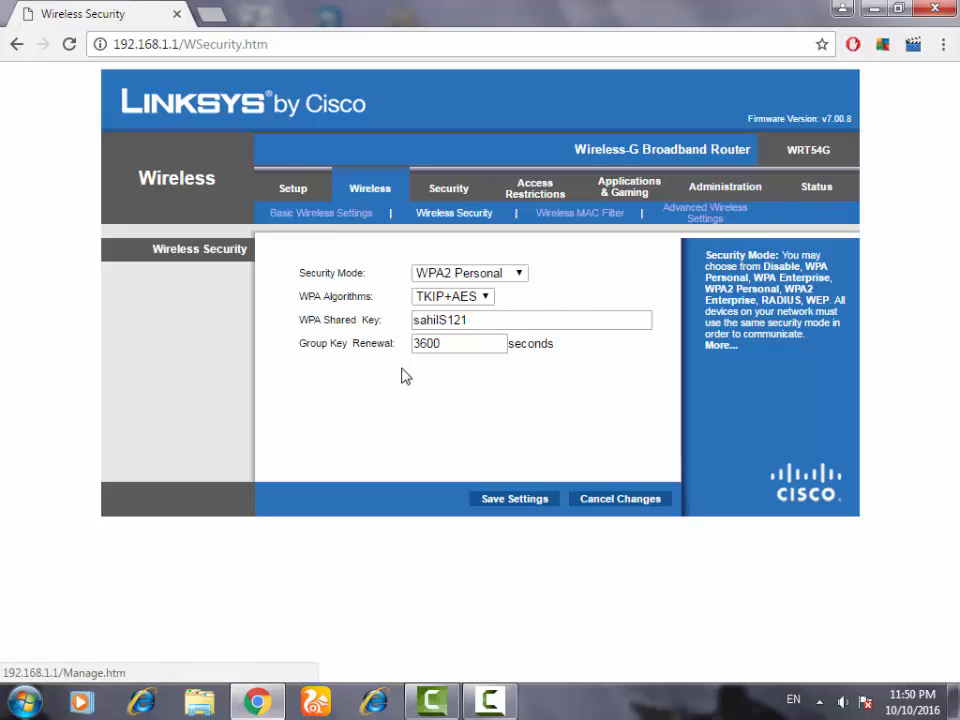
Save the wireless security settings and minimize the browser window
click(510, 499)
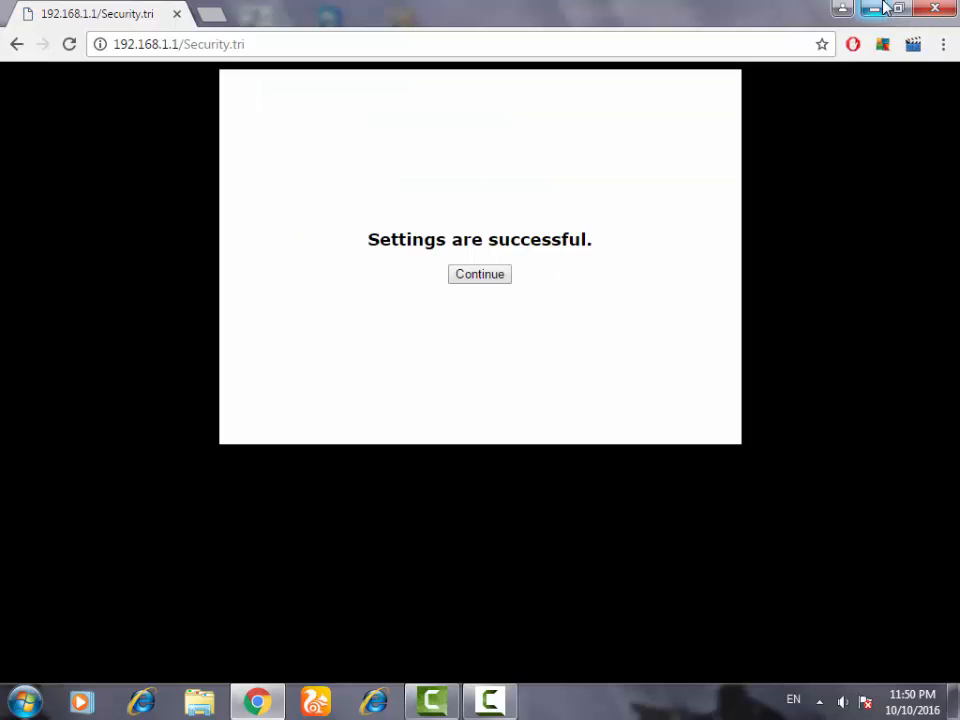
click(873, 8)
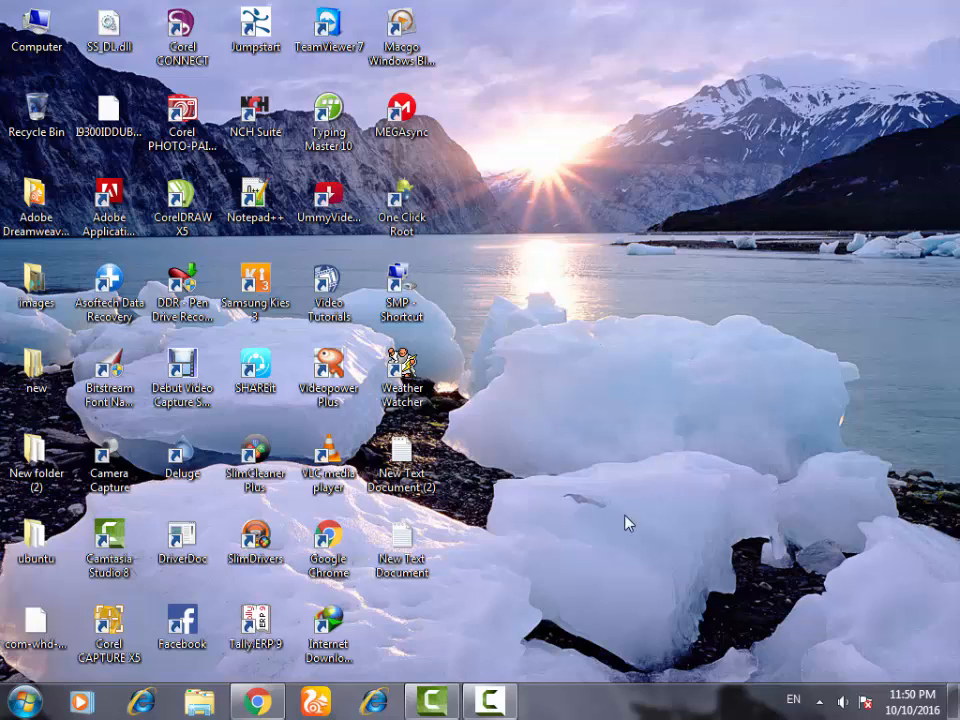